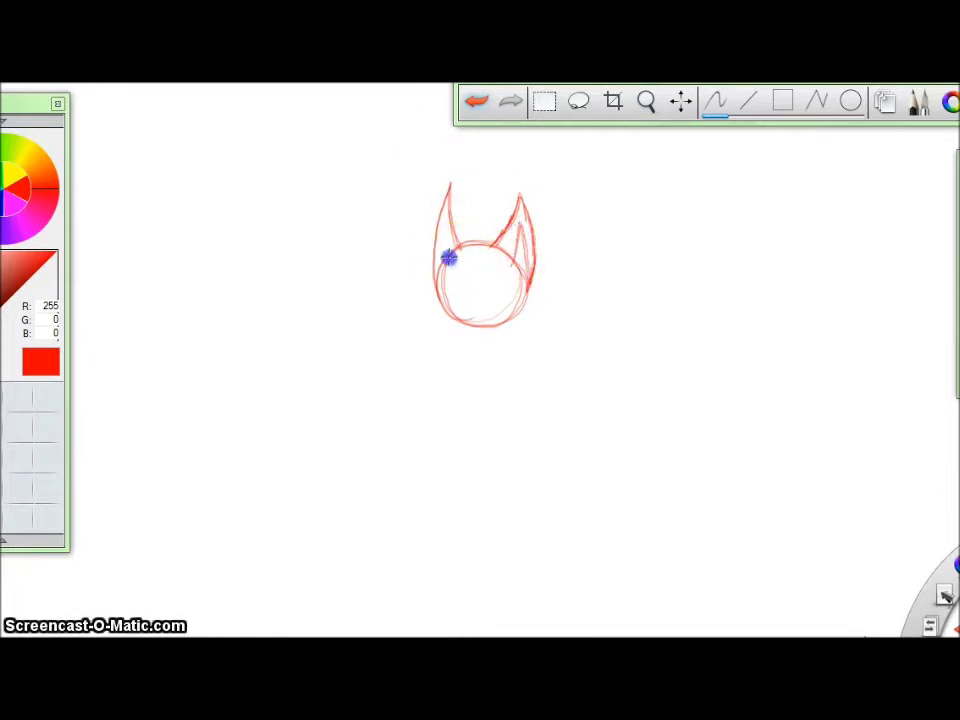
- Sketch the cat's cheek tufts, nose, eyes and small mouth in red on the head
drag(463, 321, 475, 318)
mouse_move(526, 290)
mouse_down()
mouse_move(498, 322)
mouse_move(526, 319)
mouse_move(493, 299)
mouse_up()
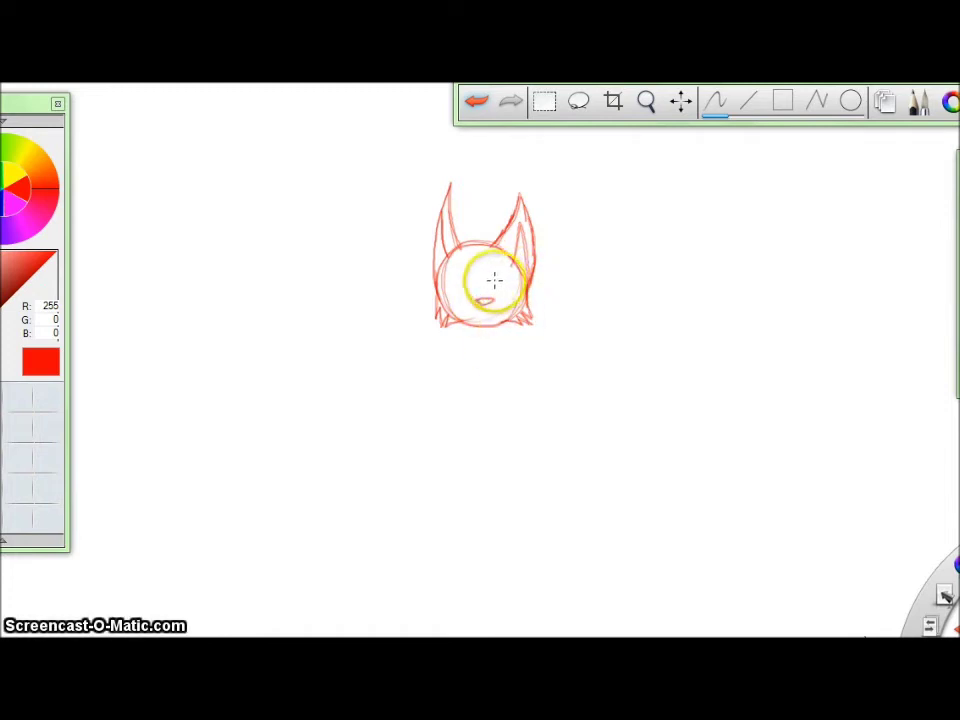
mouse_move(492, 241)
mouse_down()
mouse_move(460, 243)
mouse_move(505, 275)
mouse_up()
click(477, 102)
click(476, 101)
click(497, 274)
mouse_move(506, 273)
mouse_down()
mouse_move(457, 283)
mouse_move(463, 296)
mouse_move(469, 284)
mouse_move(462, 294)
mouse_move(487, 313)
mouse_move(458, 327)
mouse_up()
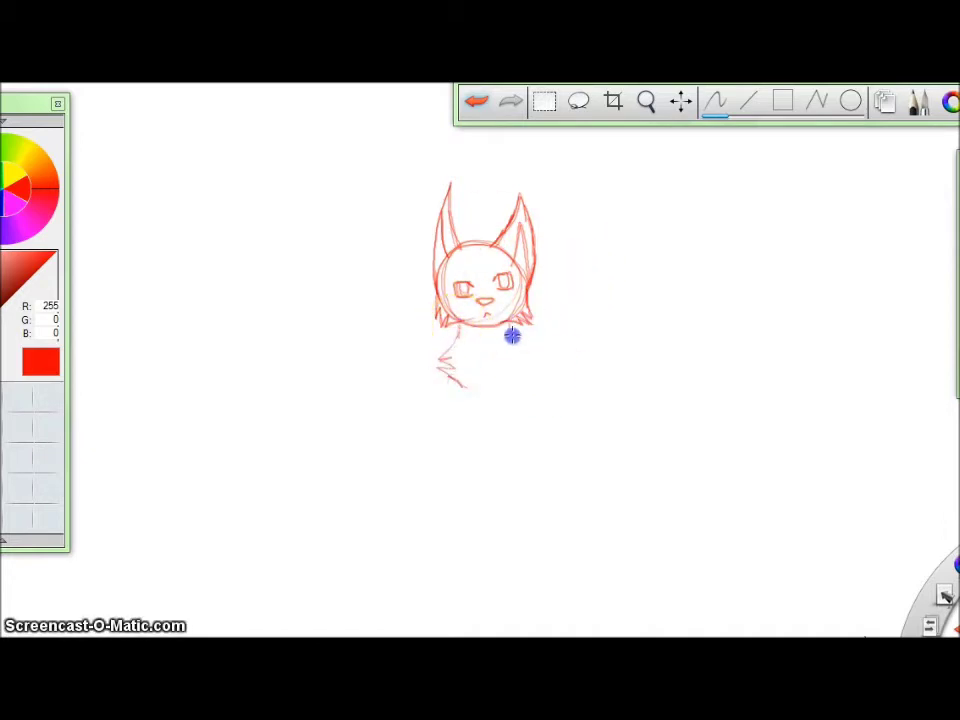
drag(519, 377, 518, 389)
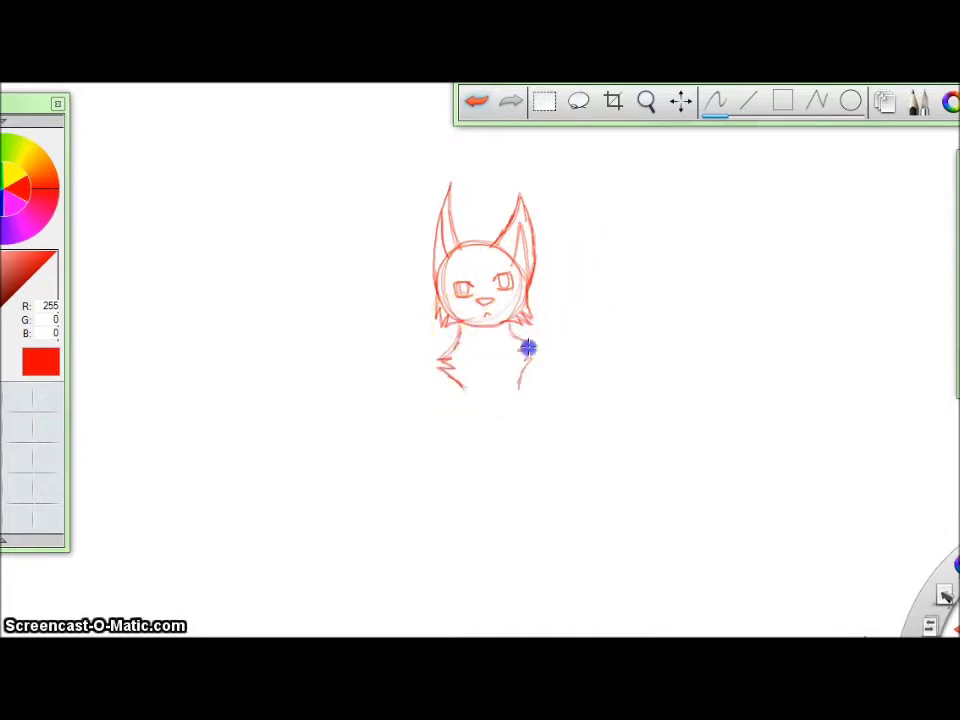
mouse_move(737, 203)
mouse_down()
mouse_move(731, 248)
mouse_move(761, 193)
mouse_up()
click(768, 210)
click(718, 187)
click(754, 229)
click(481, 102)
click(481, 102)
click(481, 102)
click(480, 102)
click(479, 102)
click(479, 102)
click(479, 102)
click(479, 102)
click(477, 102)
click(477, 102)
click(477, 102)
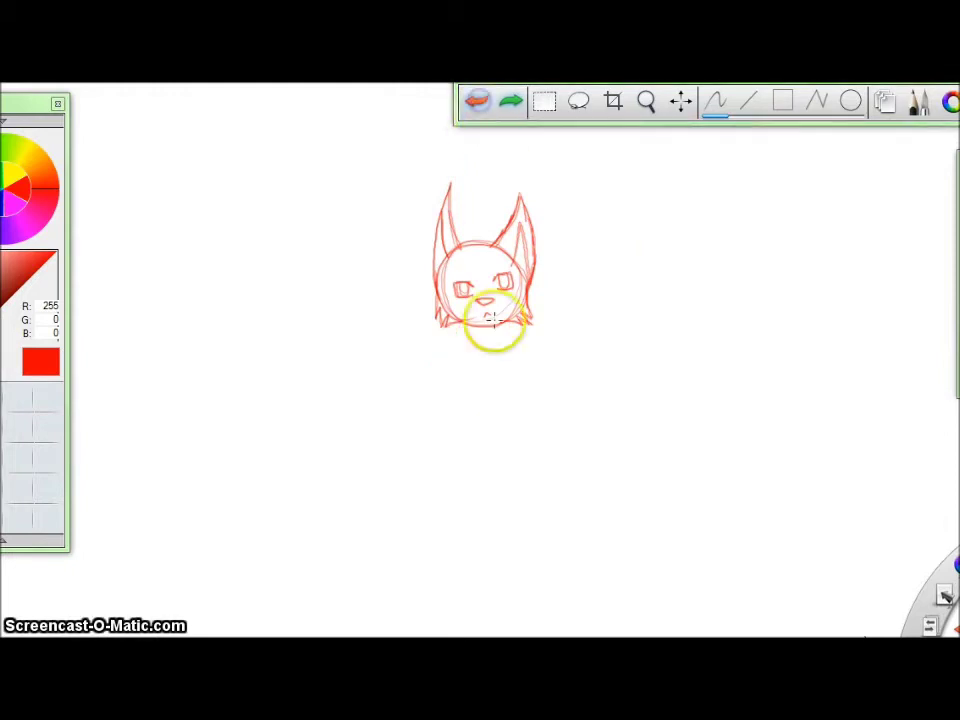
- Sketch the neck and shaggy chest fur below the head, plus the outer lines of both front legs
drag(448, 373, 460, 402)
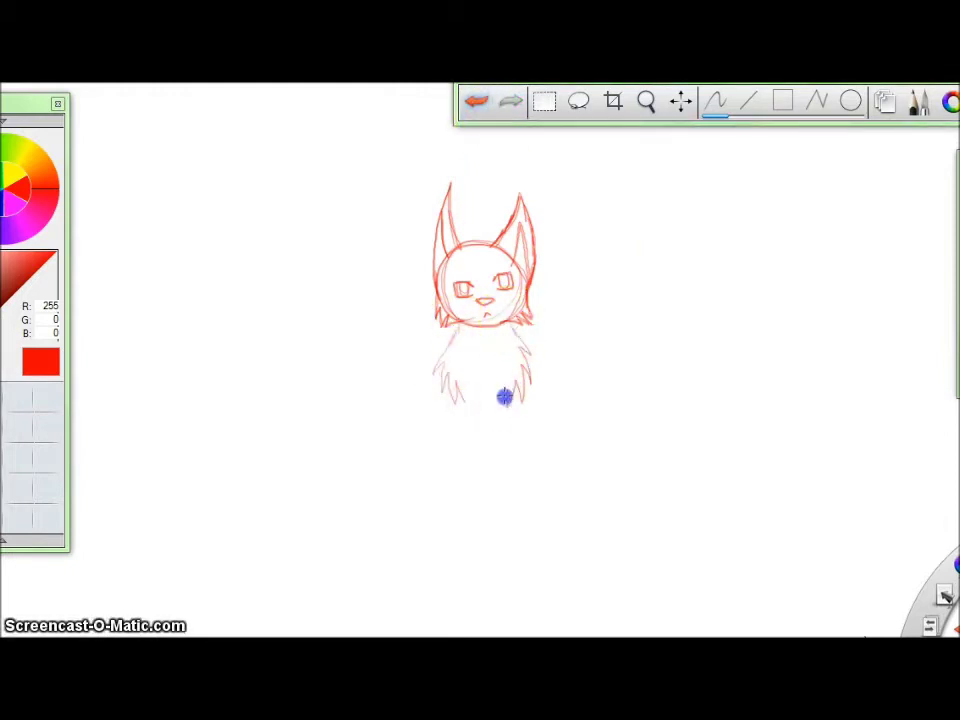
drag(459, 328, 438, 357)
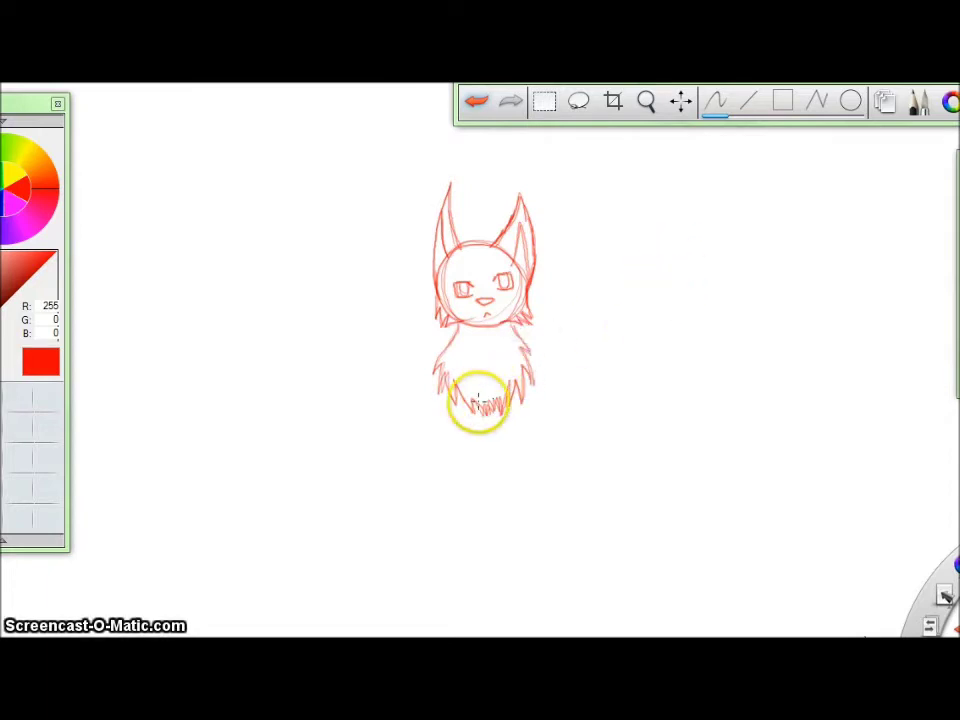
drag(438, 376, 460, 466)
drag(524, 345, 527, 448)
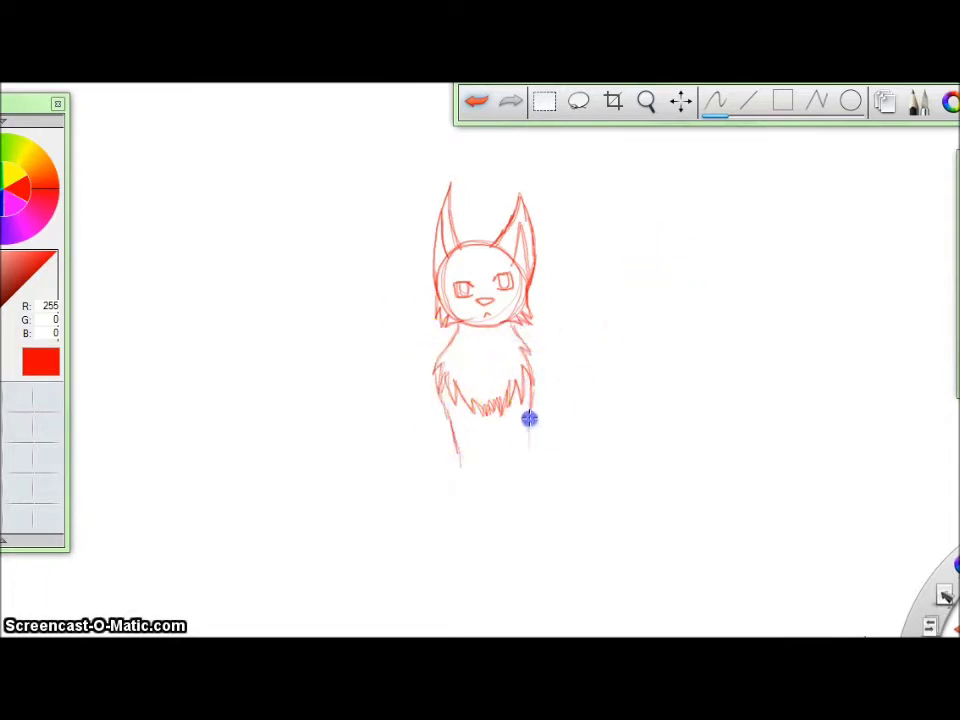
drag(456, 456, 467, 489)
drag(469, 268, 491, 264)
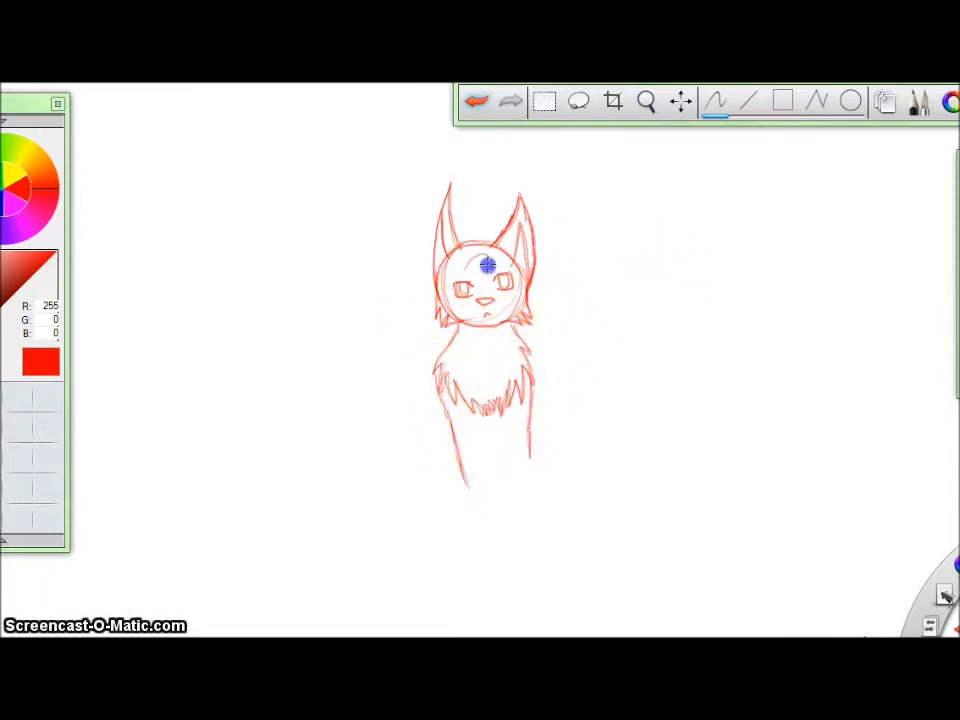
click(476, 101)
mouse_move(529, 455)
mouse_down()
mouse_move(528, 488)
mouse_move(466, 485)
mouse_move(475, 536)
mouse_move(536, 522)
mouse_up()
drag(478, 536, 470, 540)
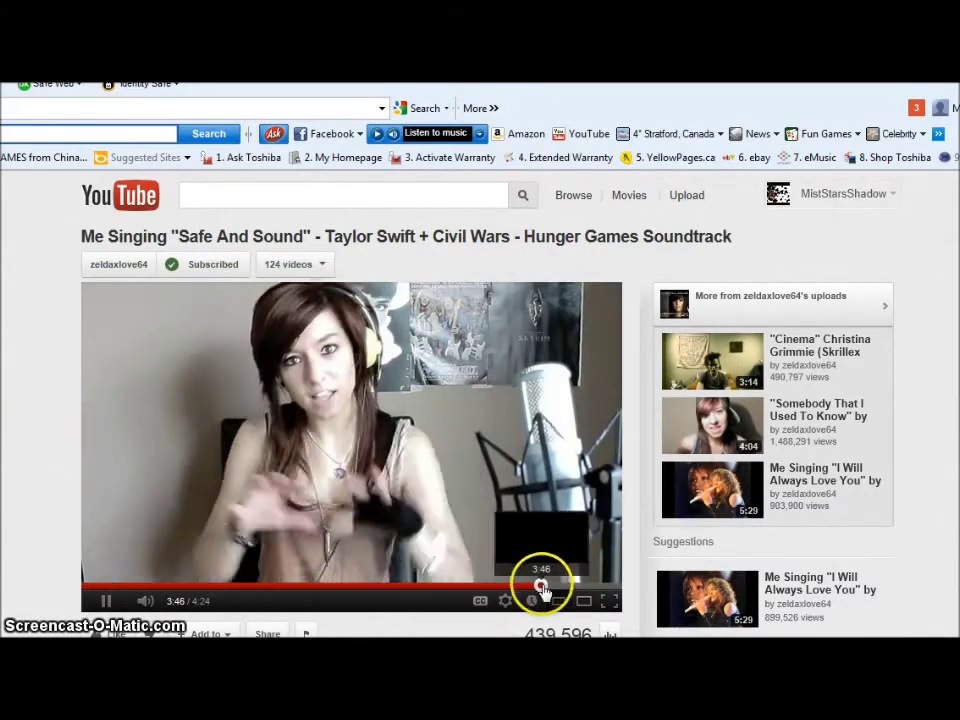
drag(542, 578, 101, 584)
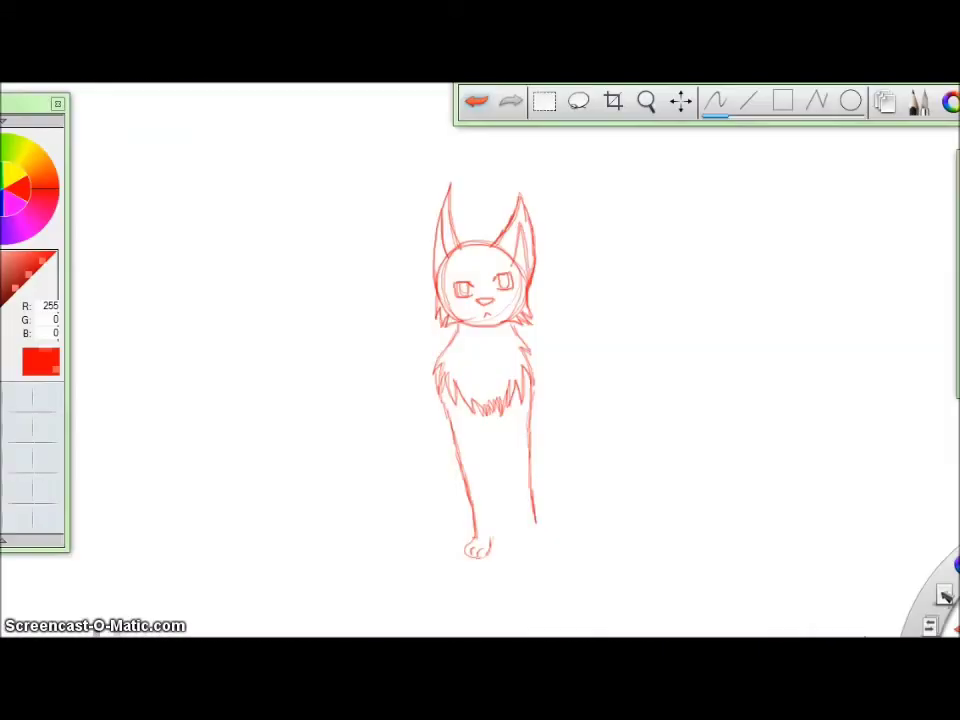
click(476, 101)
- Sketch the inner lines of both front legs from the chest fur down to the ankles
drag(475, 537, 476, 541)
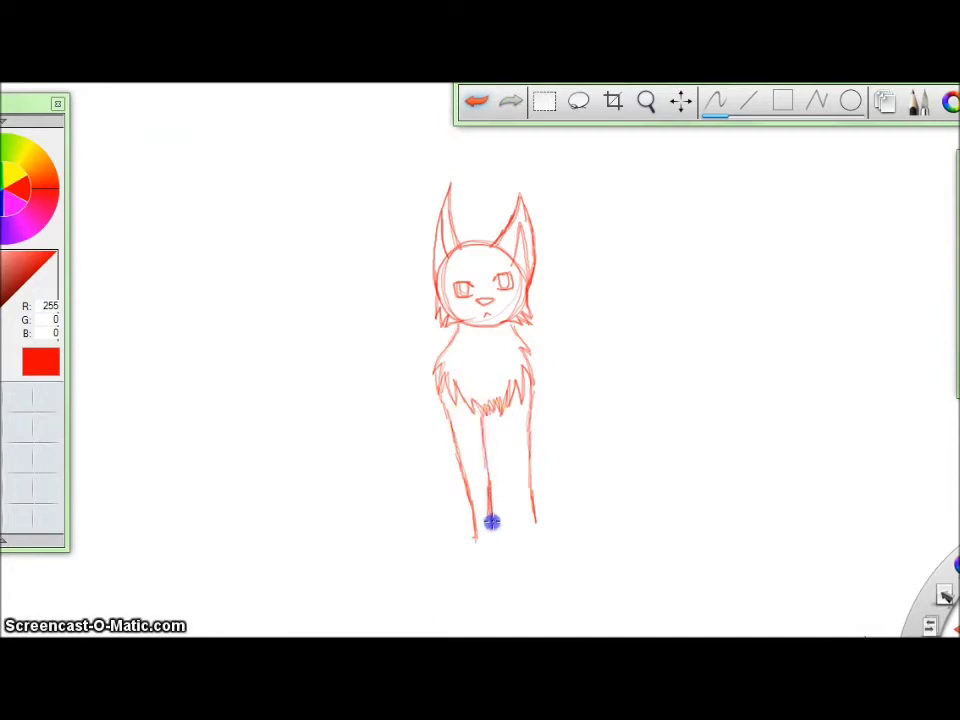
drag(495, 421, 514, 517)
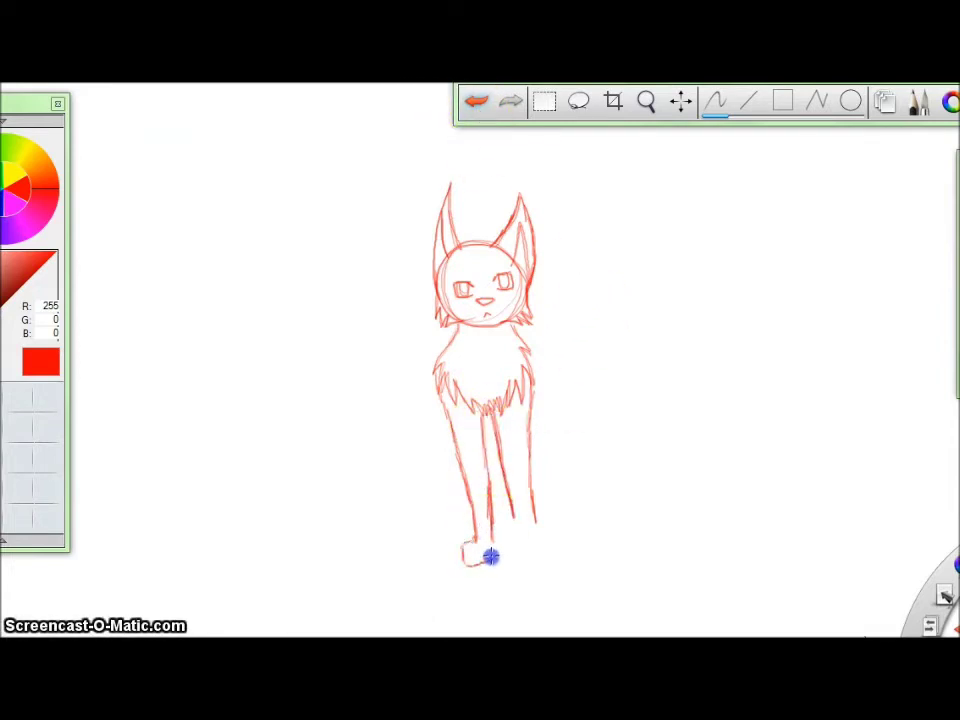
click(476, 101)
mouse_move(589, 328)
mouse_down()
mouse_move(669, 332)
mouse_move(779, 288)
mouse_up()
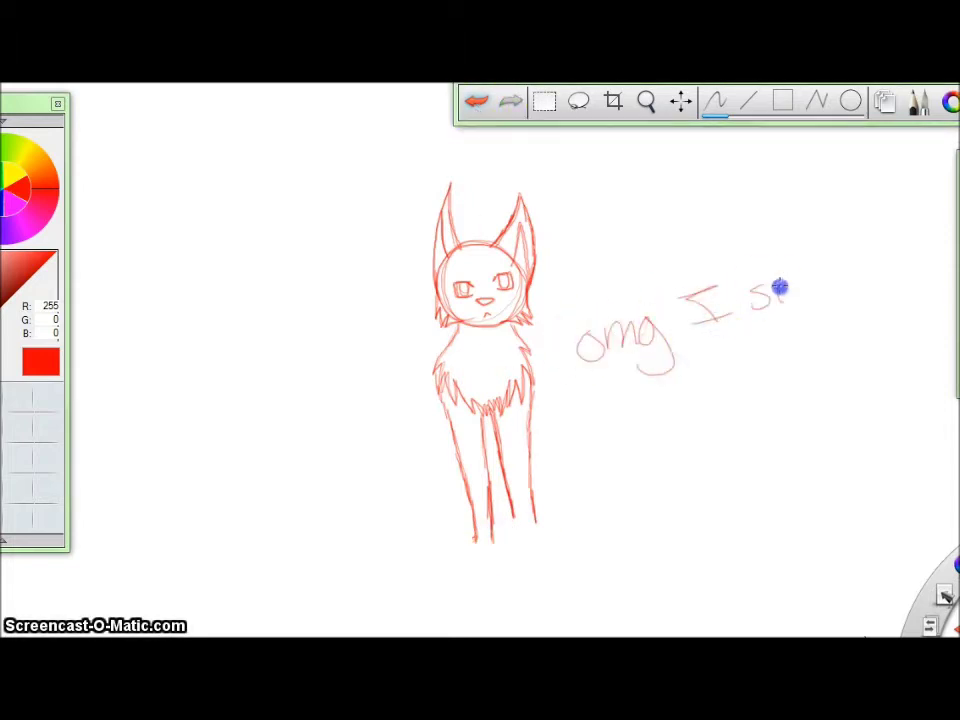
drag(736, 345, 742, 374)
mouse_move(724, 388)
mouse_down()
mouse_move(787, 353)
mouse_move(790, 385)
mouse_up()
drag(818, 332, 811, 360)
click(476, 101)
click(476, 101)
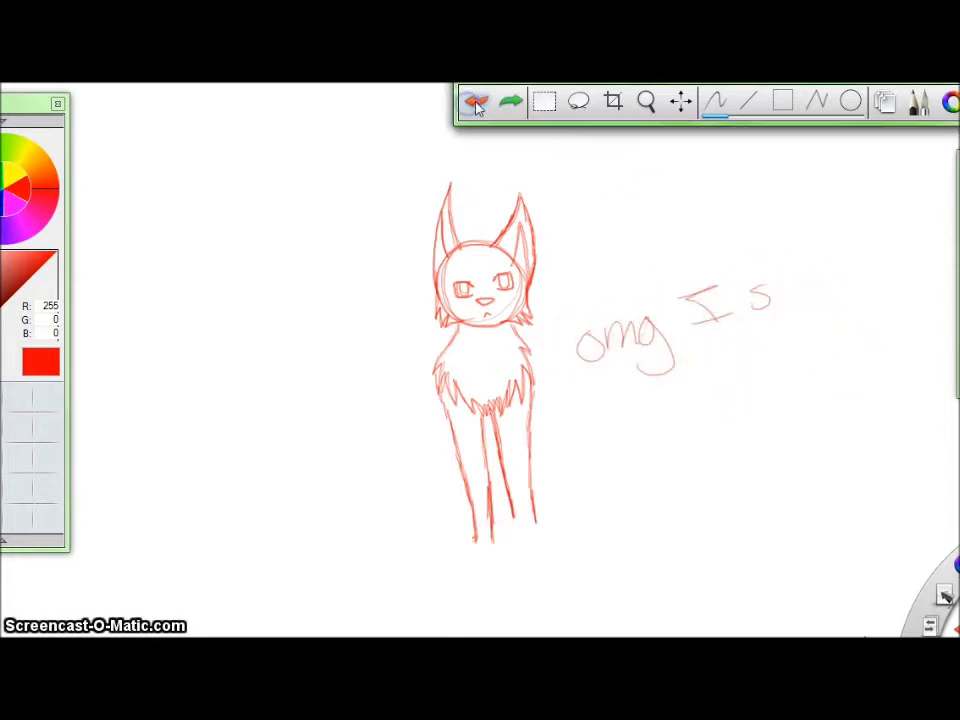
click(476, 101)
click(476, 101)
- Lengthen the lines of the right-hand front leg and refine the face with eye lashes and a line above the nose
mouse_move(454, 555)
mouse_down()
mouse_move(548, 521)
mouse_move(519, 535)
mouse_move(538, 528)
mouse_up()
click(476, 101)
drag(480, 295, 514, 271)
drag(458, 284, 452, 284)
click(441, 356)
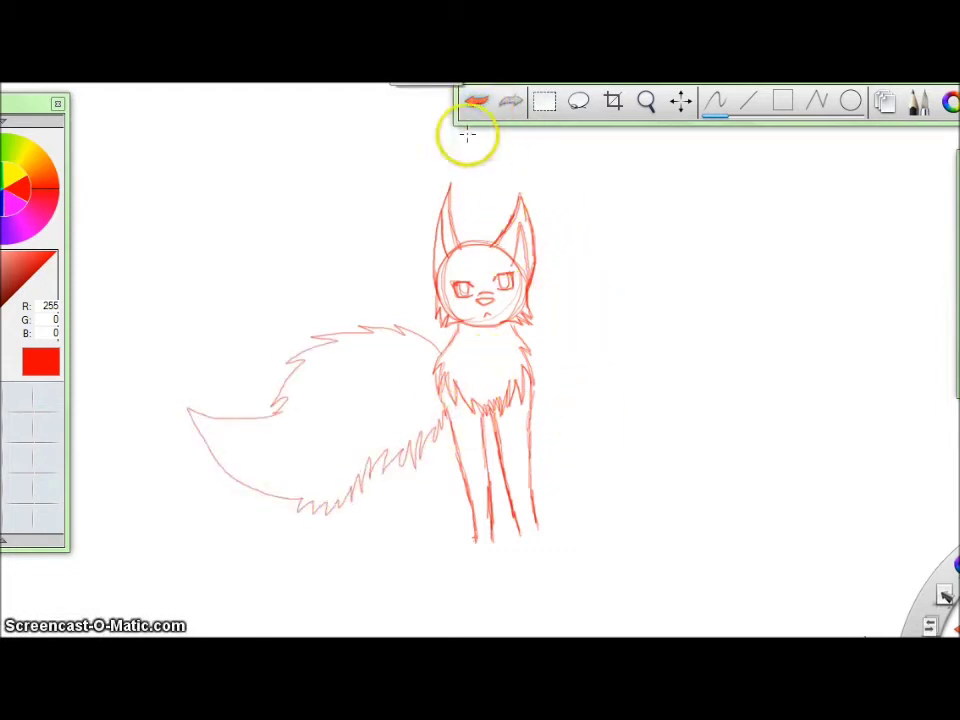
click(476, 103)
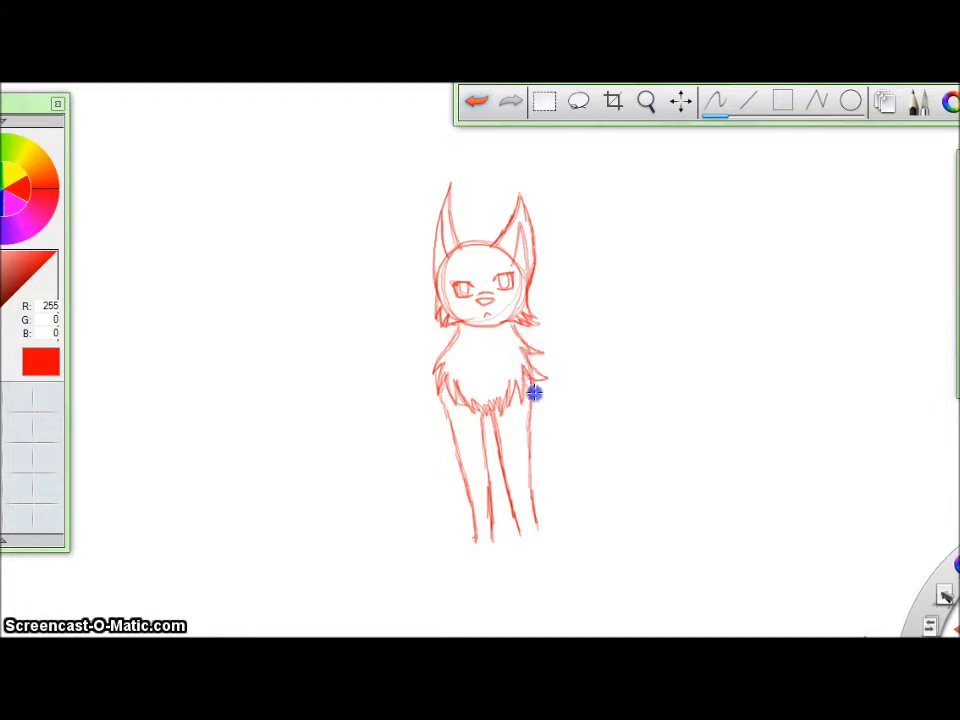
- Add small fur tufts to the front legs, the middle of the chest and the ear tips
drag(518, 388, 531, 462)
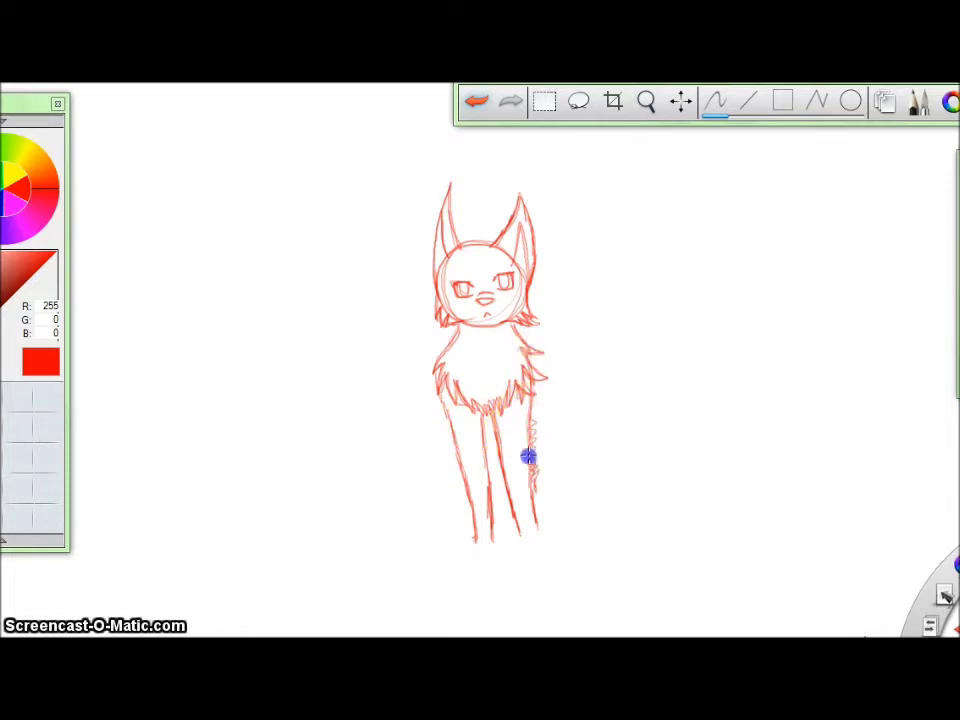
mouse_move(488, 413)
mouse_down()
mouse_move(487, 497)
mouse_move(516, 428)
mouse_up()
drag(481, 354, 489, 373)
drag(459, 247, 455, 194)
click(525, 201)
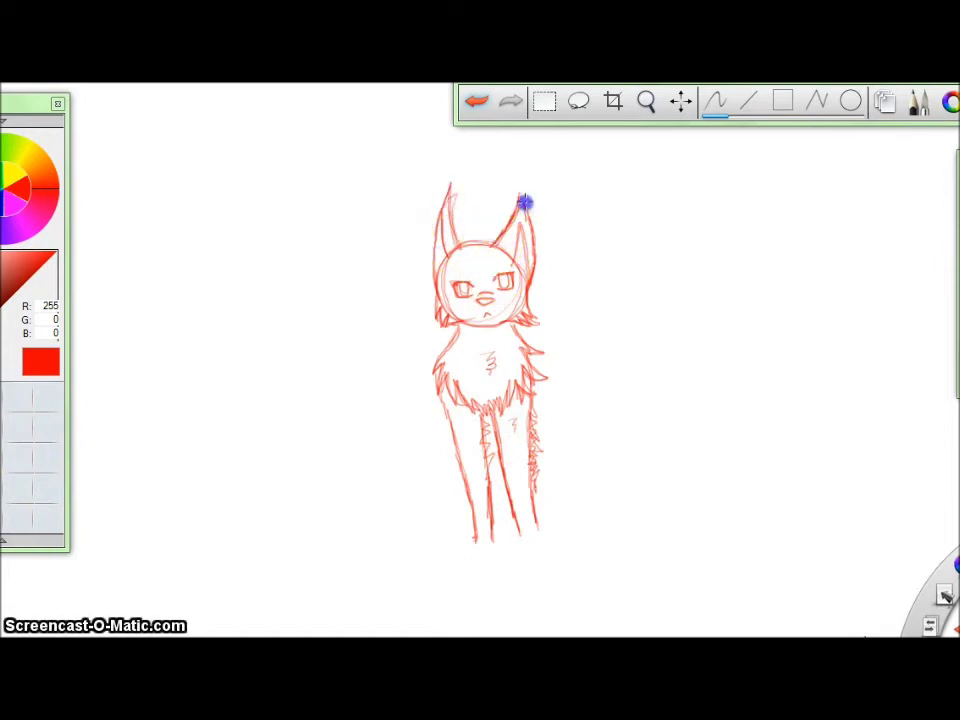
- Sketch a long bushy tail sweeping up to the right of the body and strengthen the front-leg lines
click(553, 378)
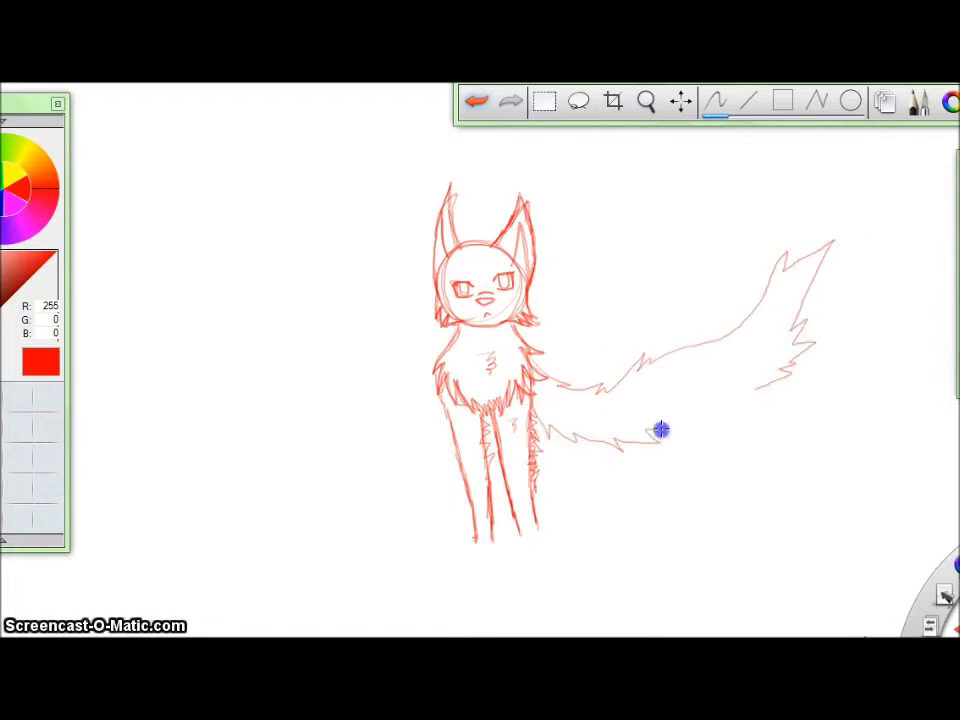
drag(733, 404, 757, 388)
click(533, 364)
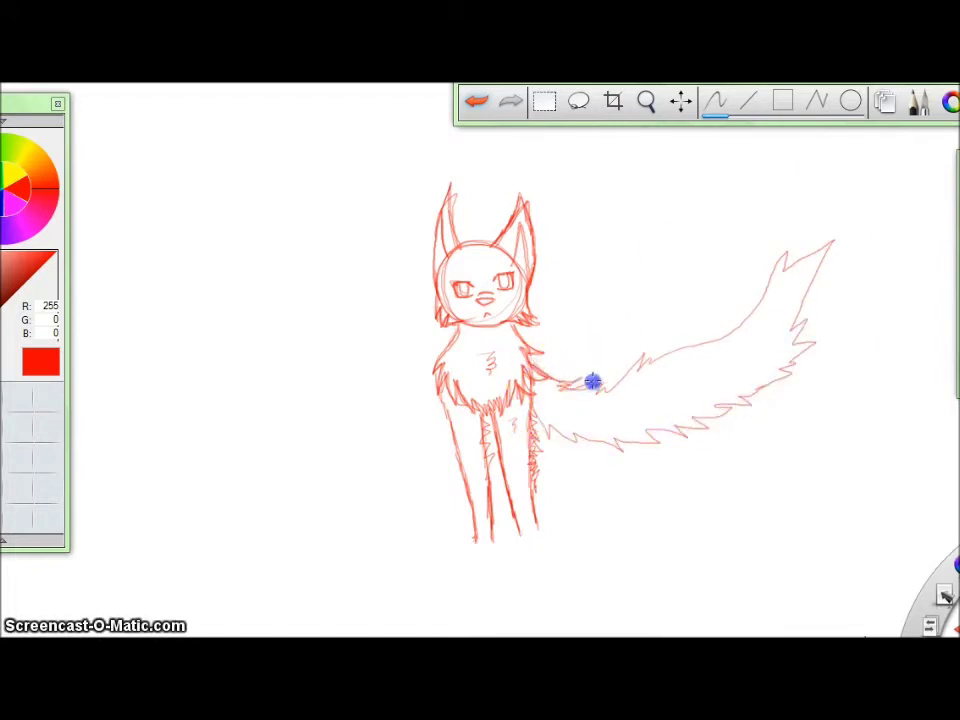
click(530, 385)
drag(540, 498, 544, 514)
drag(495, 445, 503, 516)
- Add a new layer and set up a thicker black brush for the line art
click(885, 102)
click(628, 257)
drag(2, 504, 20, 509)
drag(312, 430, 317, 366)
click(476, 102)
drag(19, 503, 33, 502)
click(168, 323)
drag(290, 362, 279, 311)
click(472, 110)
click(5, 303)
mouse_move(110, 642)
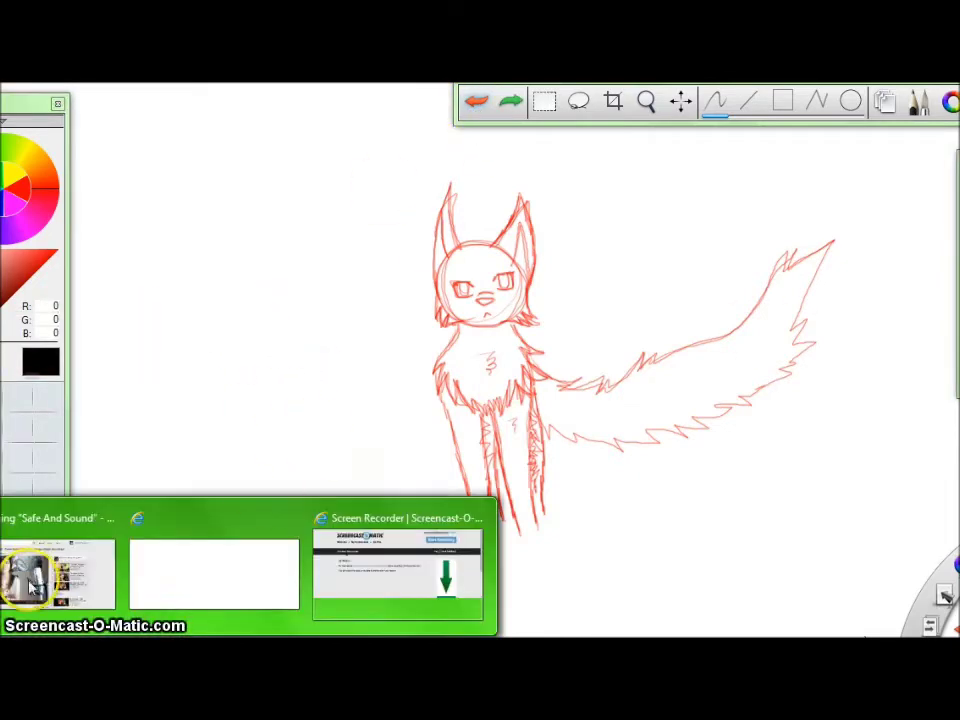
click(34, 574)
click(300, 640)
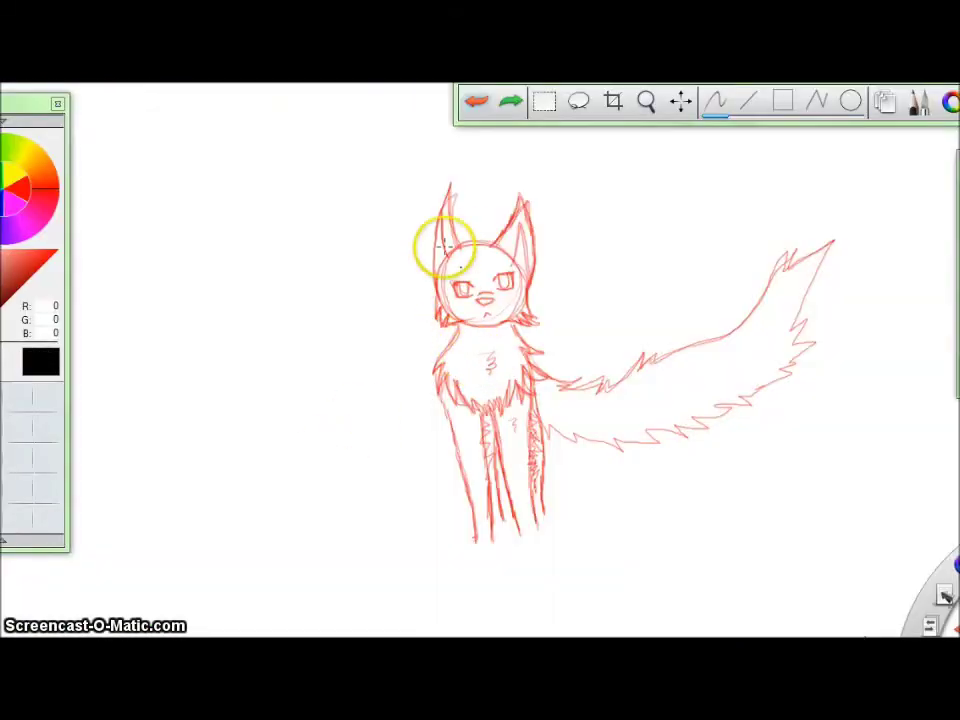
- Ink the head-top tuft, both ears and the cheek fur in black over the red sketch
drag(452, 252, 449, 257)
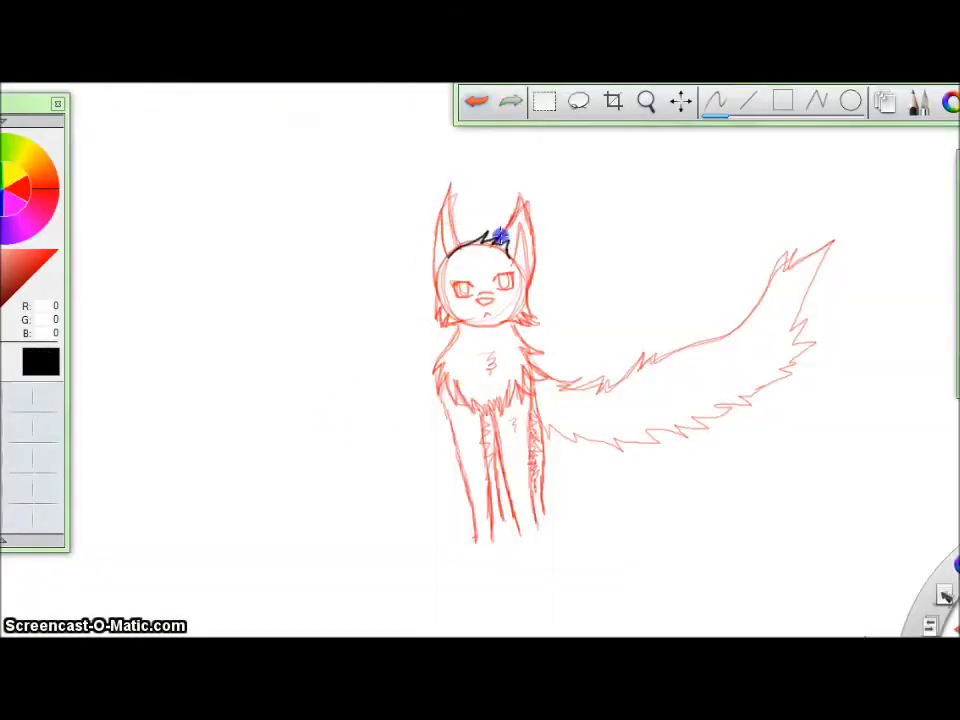
drag(525, 264, 527, 270)
mouse_move(465, 244)
mouse_down()
mouse_move(486, 206)
mouse_move(462, 212)
mouse_move(435, 240)
mouse_move(464, 194)
mouse_up()
click(475, 102)
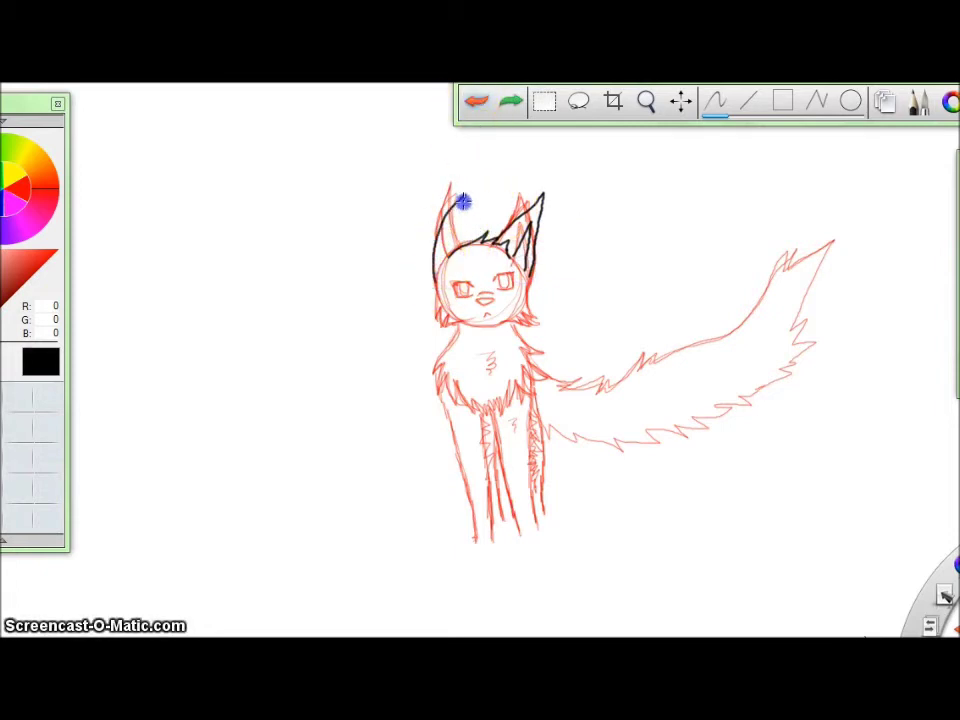
mouse_move(444, 240)
mouse_down()
mouse_move(448, 298)
mouse_move(435, 288)
mouse_move(440, 325)
mouse_up()
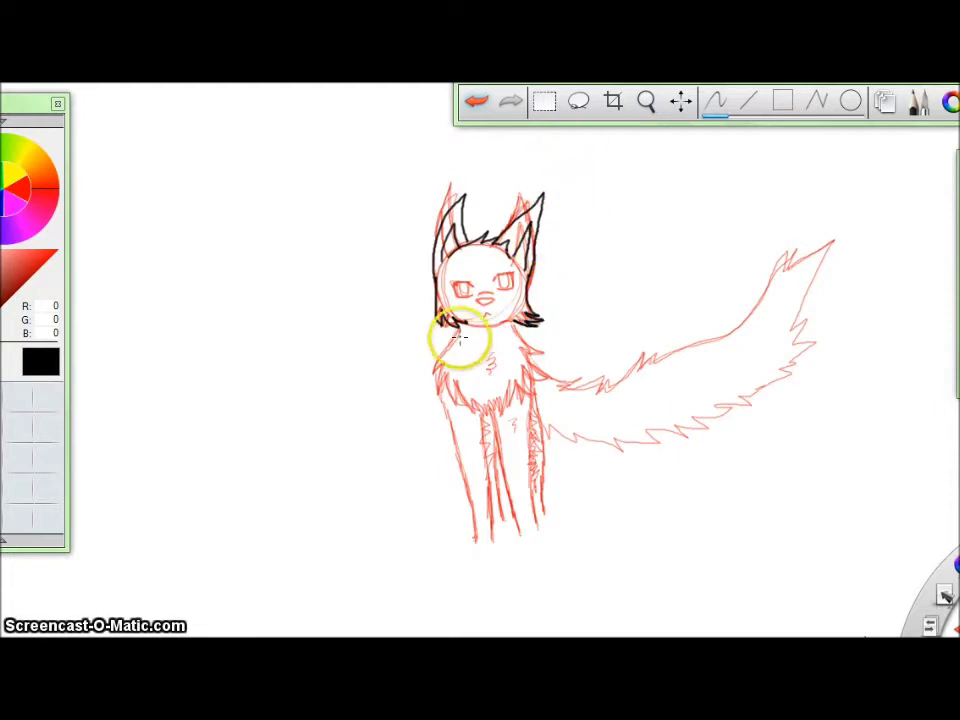
key(ctrl+z)
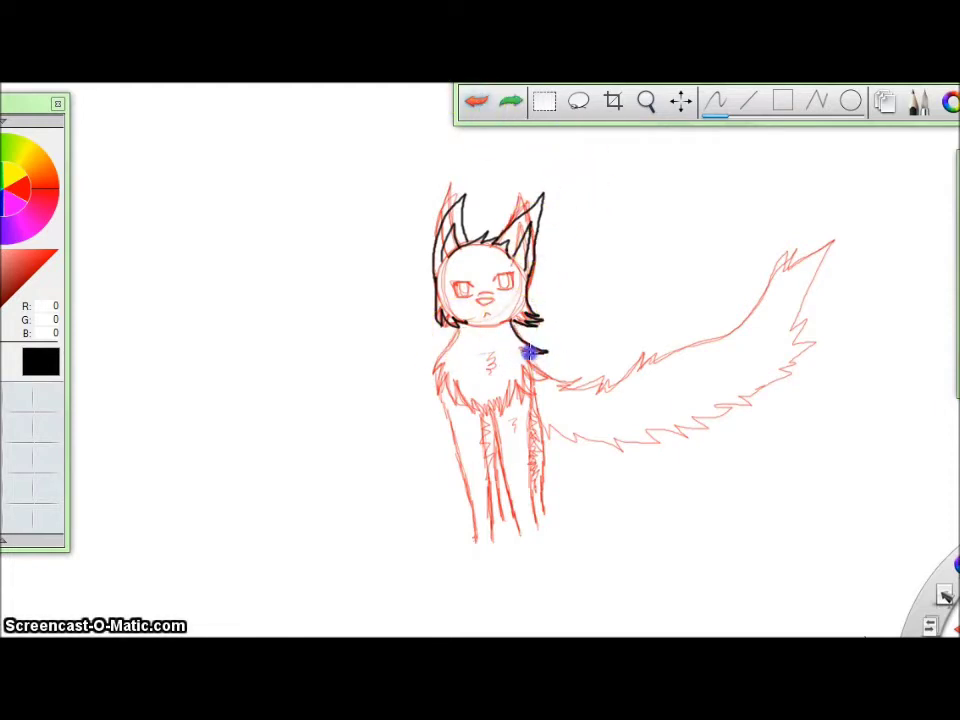
- Ink the body outline in black, covering the shaggy chest, both front legs and the bushy tail
drag(481, 413, 432, 379)
drag(553, 379, 586, 362)
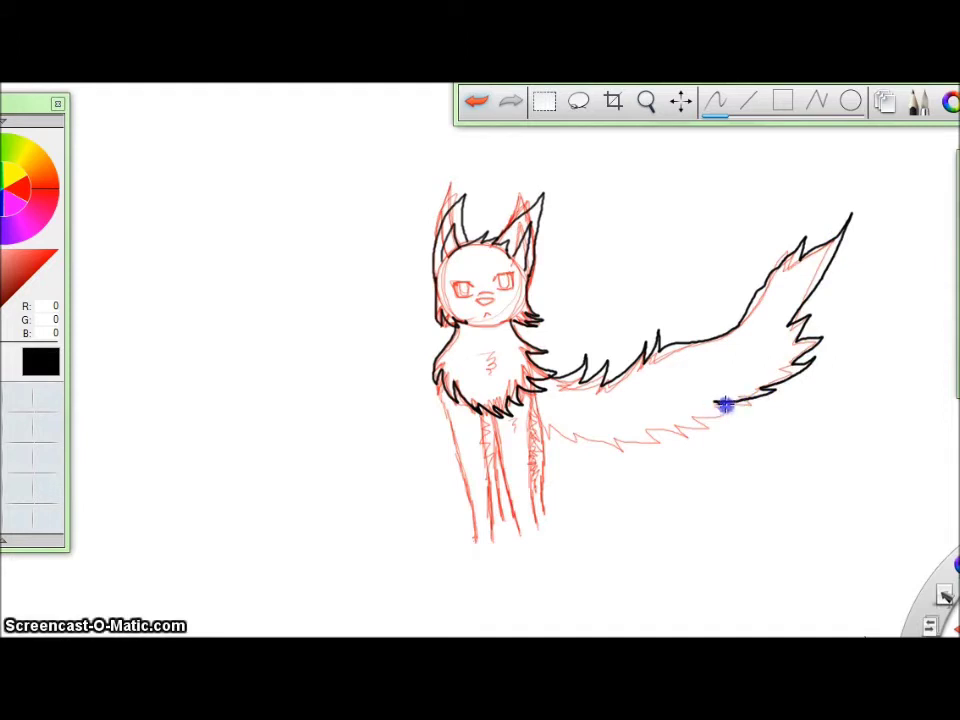
drag(433, 379, 465, 481)
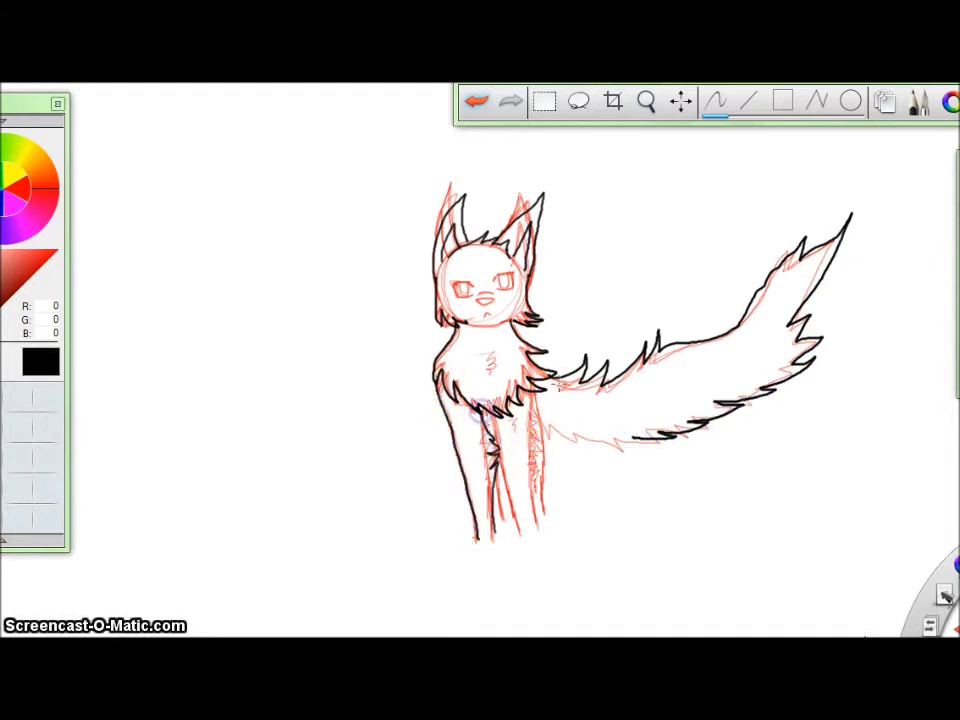
drag(496, 441, 502, 516)
drag(541, 379, 555, 433)
drag(543, 500, 542, 515)
mouse_move(634, 438)
mouse_down()
mouse_move(578, 447)
mouse_move(551, 428)
mouse_up()
- Ink the central chest tuft and the facial details in black: mouth, nose, both eyes and chin fur
click(647, 101)
drag(496, 295, 414, 195)
click(716, 101)
drag(456, 428, 503, 434)
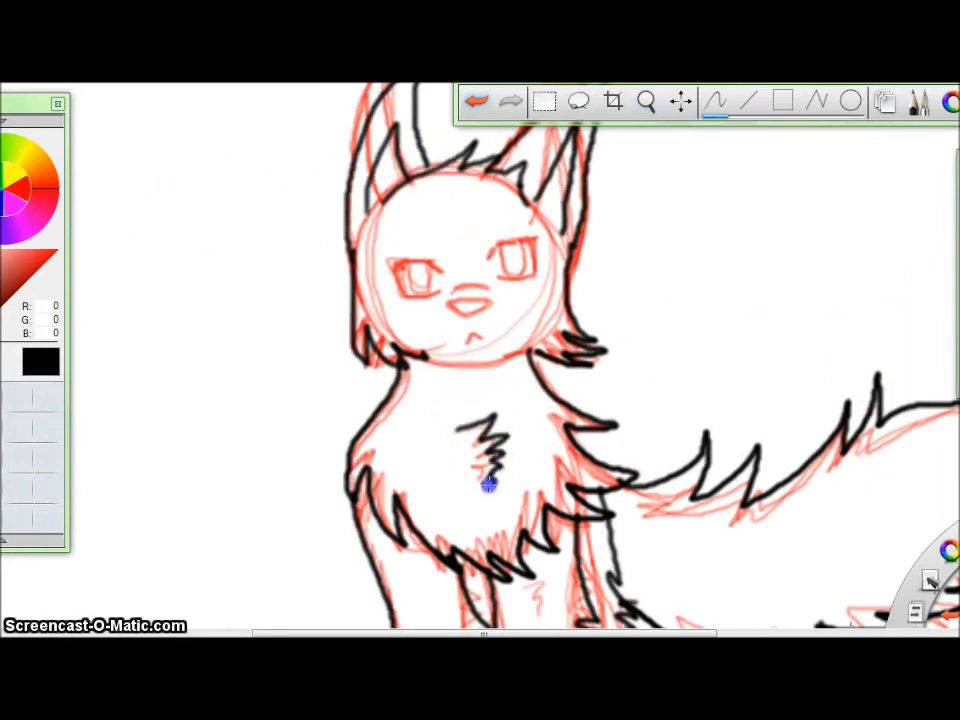
drag(466, 340, 478, 336)
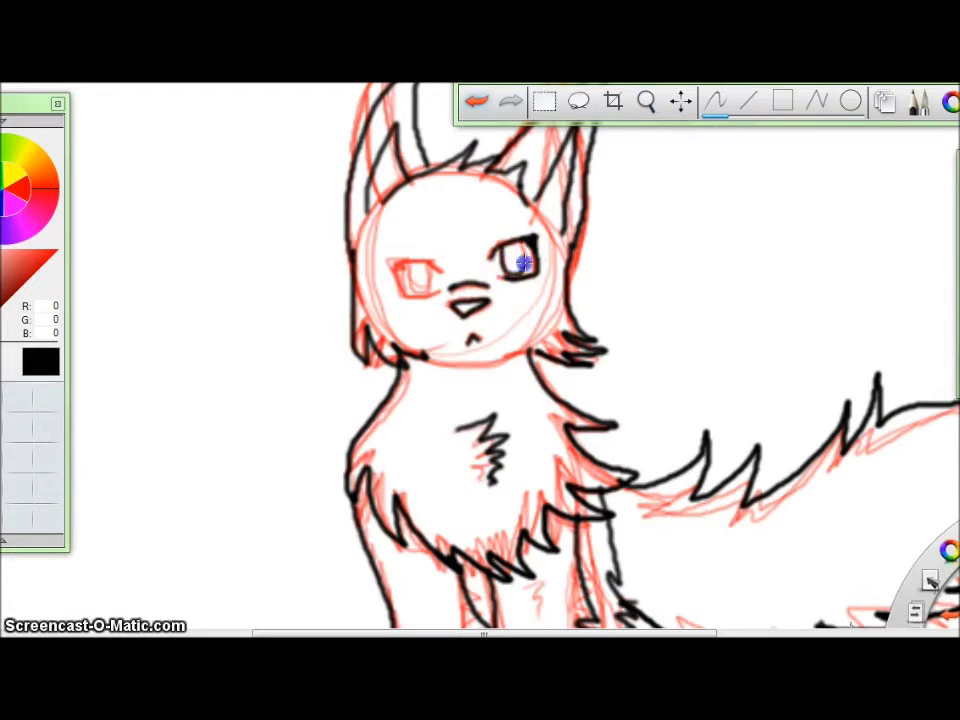
mouse_move(437, 267)
mouse_down()
mouse_move(396, 258)
mouse_move(435, 295)
mouse_move(399, 281)
mouse_move(433, 266)
mouse_up()
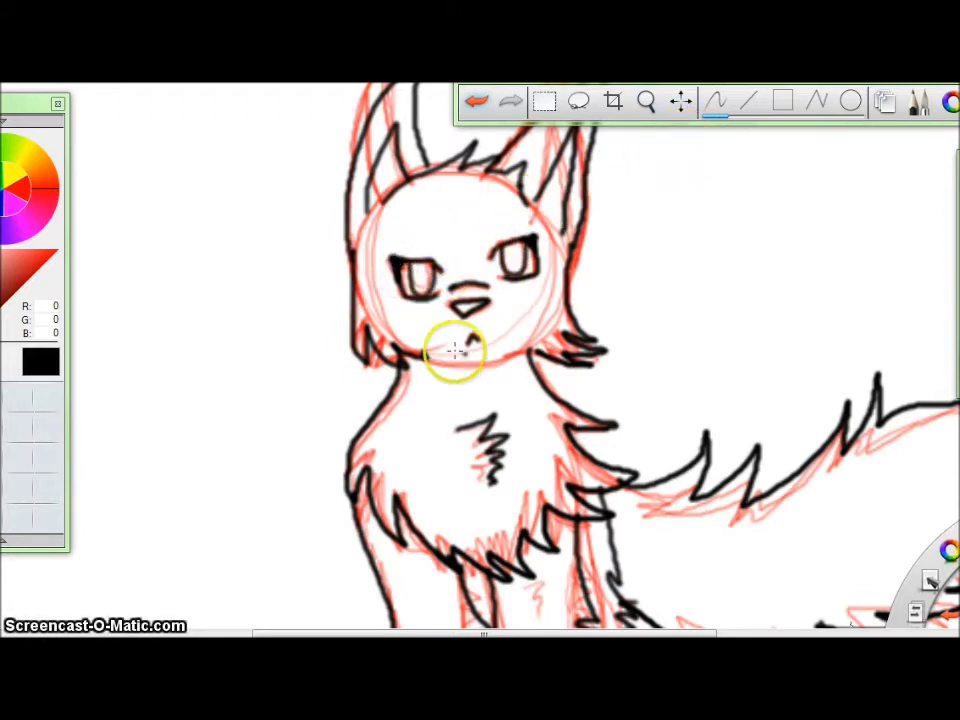
- Erase the red sketch on its own layer with an enlarged eraser
right_click(771, 272)
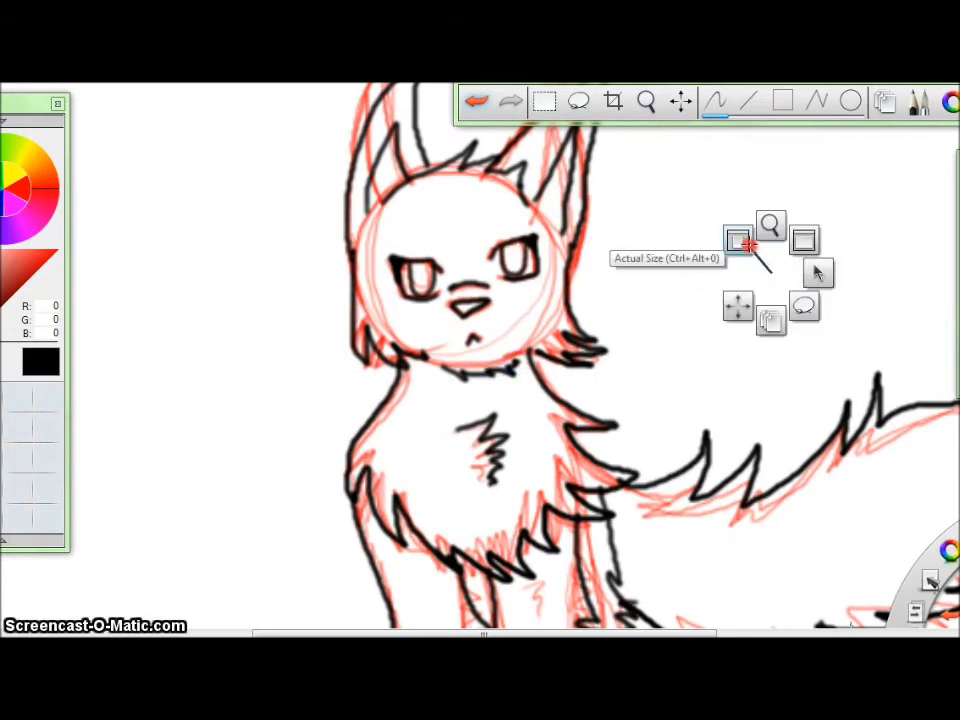
click(744, 243)
click(885, 101)
click(548, 551)
click(885, 101)
double_click(957, 270)
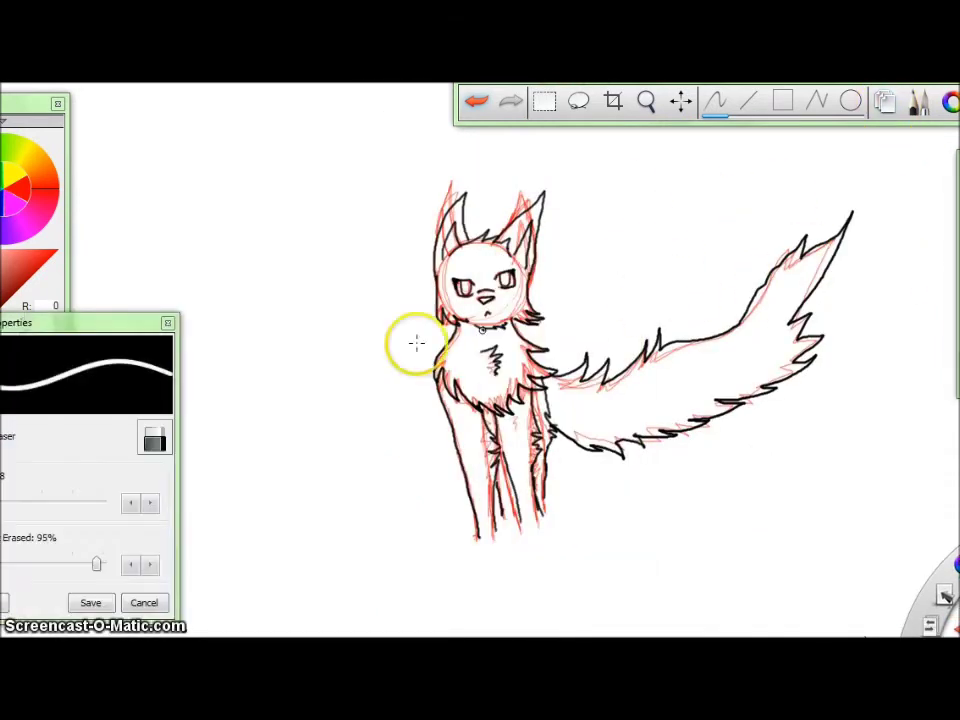
drag(2, 502, 146, 527)
drag(469, 361, 950, 203)
click(91, 603)
click(17, 188)
click(602, 212)
click(477, 101)
drag(300, 178, 460, 142)
mouse_move(300, 245)
mouse_down()
mouse_move(354, 242)
mouse_move(409, 197)
mouse_up()
key(ctrl+z)
key(ctrl+z)
key(ctrl+z)
key(ctrl+z)
key(ctrl+z)
key(ctrl+z)
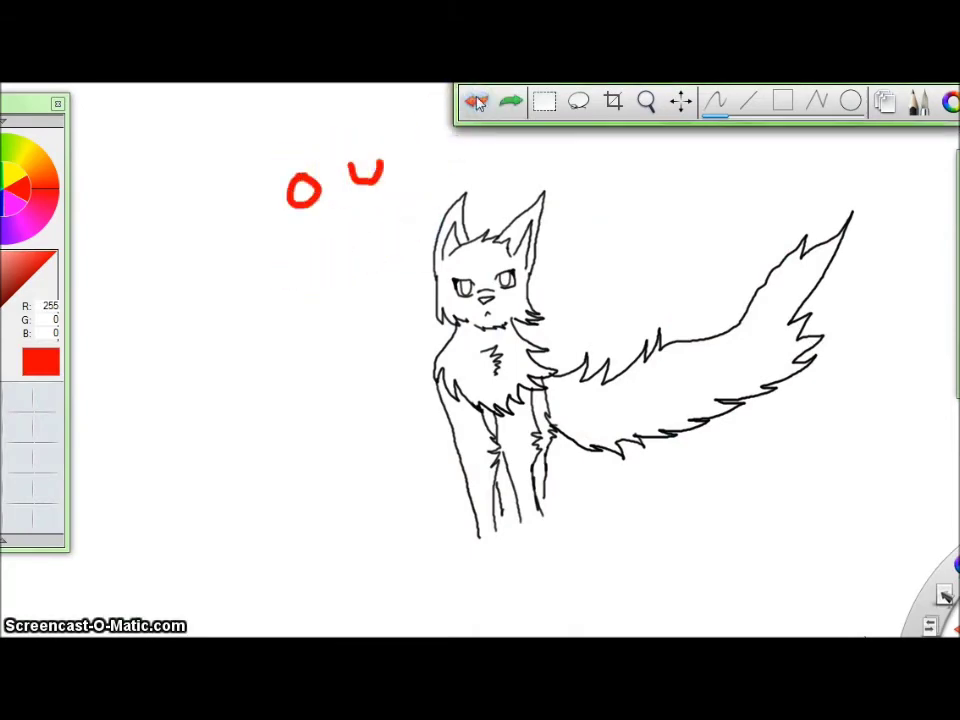
- Switch to YouTube and rewind the "Safe And Sound" video to 0:23
click(35, 597)
drag(358, 583, 133, 583)
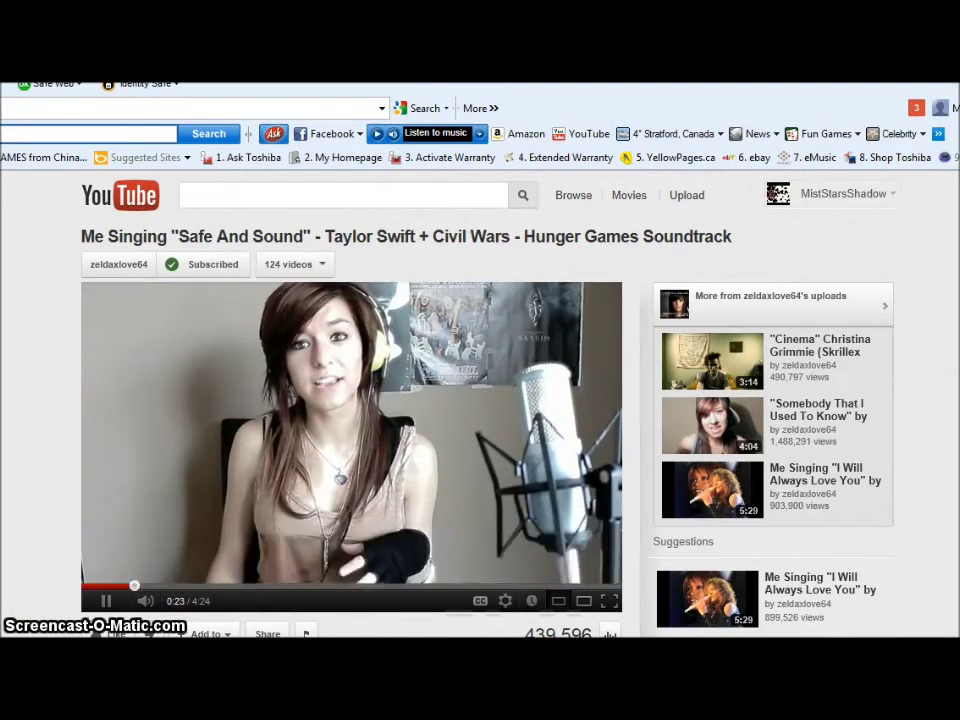
- Switch back to SketchBook and fill the cat's face, both ears and neck with near-black (RGB 26, 26, 26)
key(alt+Tab)
click(2, 332)
mouse_move(456, 258)
mouse_down()
mouse_move(454, 268)
mouse_move(499, 281)
mouse_move(519, 228)
mouse_move(510, 262)
mouse_up()
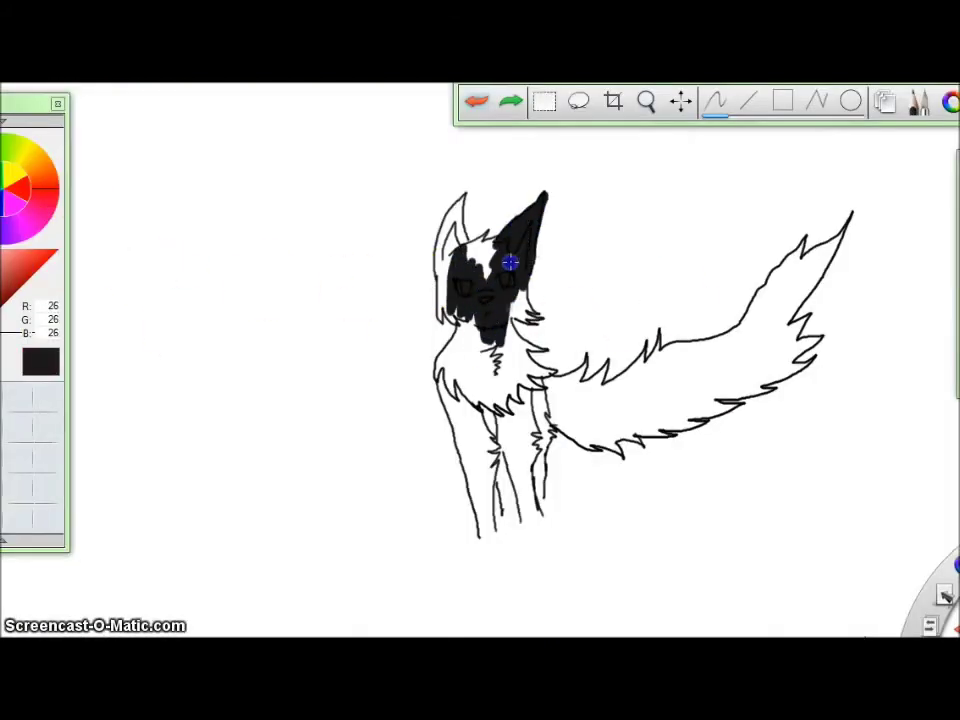
mouse_move(536, 319)
mouse_down()
mouse_move(446, 274)
mouse_move(447, 218)
mouse_up()
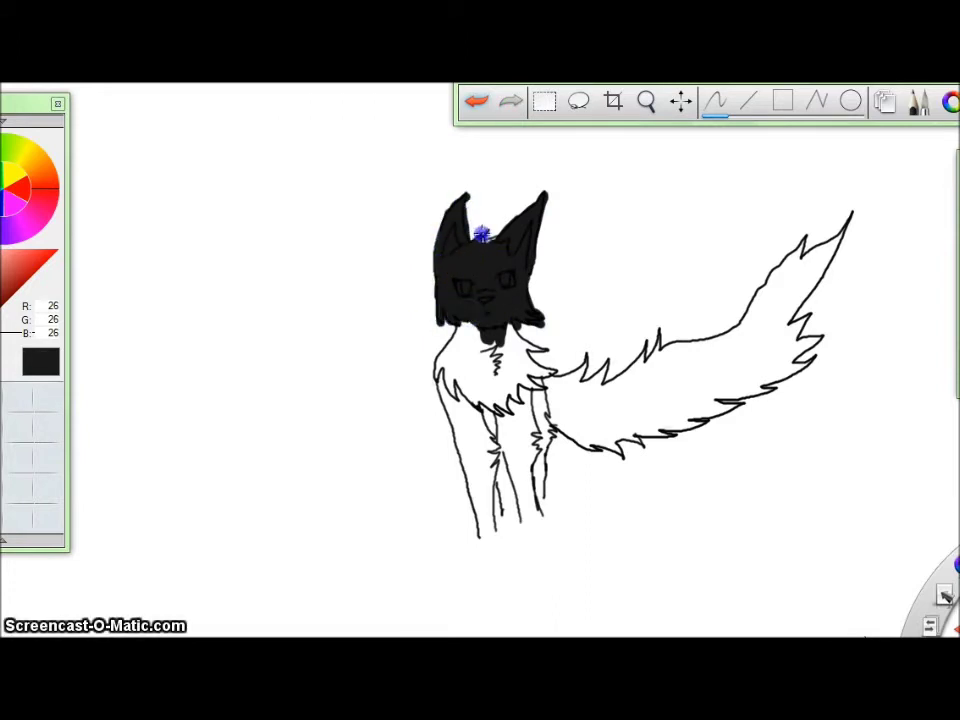
mouse_move(474, 326)
mouse_down()
mouse_move(493, 313)
mouse_move(513, 340)
mouse_up()
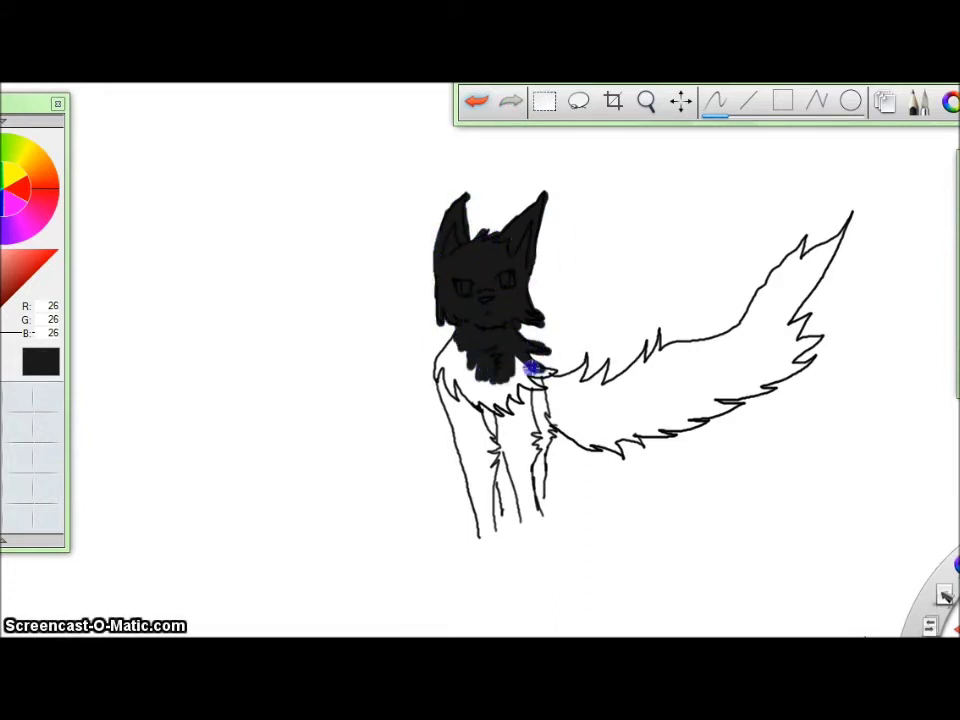
- Fill the cat's chest, both front legs and the bushy tail with the same near-black
mouse_move(483, 398)
mouse_down()
mouse_move(490, 428)
mouse_move(451, 378)
mouse_up()
mouse_move(521, 399)
mouse_down()
mouse_move(523, 454)
mouse_move(538, 480)
mouse_move(525, 478)
mouse_move(536, 392)
mouse_move(474, 495)
mouse_move(499, 465)
mouse_move(489, 465)
mouse_up()
mouse_move(560, 387)
mouse_down()
mouse_move(574, 369)
mouse_move(570, 426)
mouse_move(660, 402)
mouse_move(773, 321)
mouse_up()
double_click(3, 424)
mouse_move(790, 278)
mouse_down()
mouse_move(810, 343)
mouse_move(733, 396)
mouse_move(640, 430)
mouse_move(621, 452)
mouse_move(602, 373)
mouse_move(647, 403)
mouse_move(778, 336)
mouse_move(690, 395)
mouse_up()
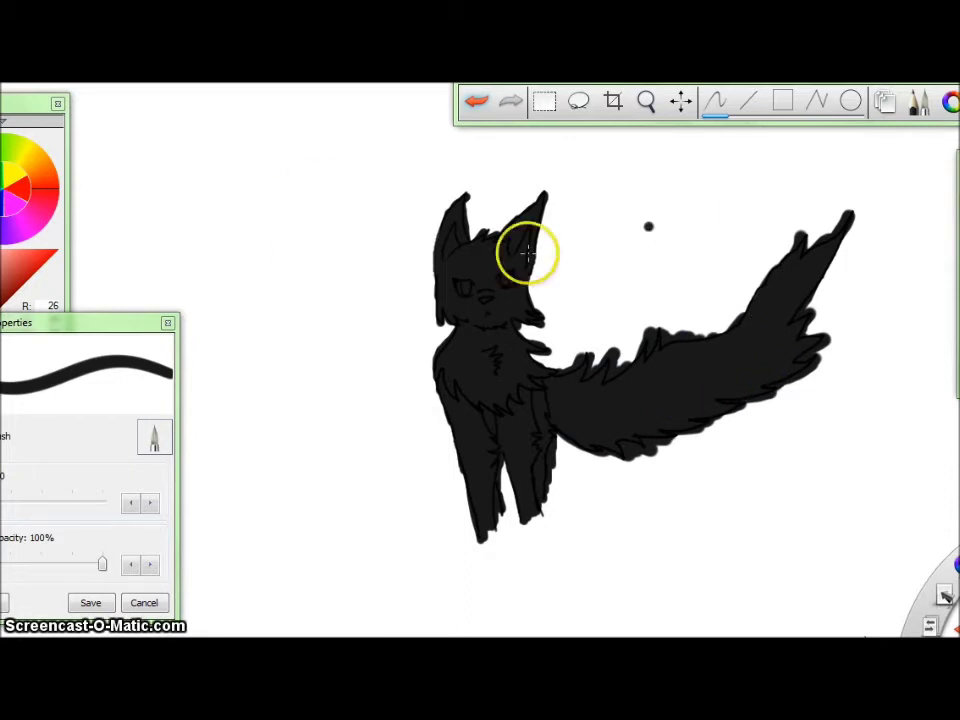
- Erase the colour that spills past the outlines around the legs, ears, head, neck and tail, and return to the paintbrush
key(e)
drag(103, 506, 0, 506)
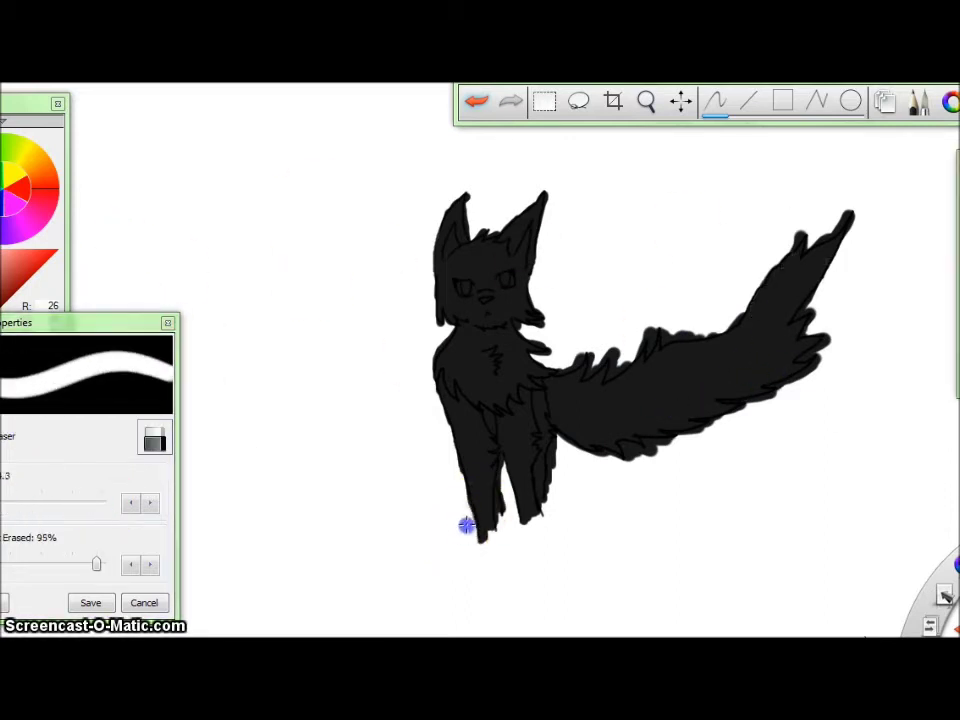
key(ctrl+z)
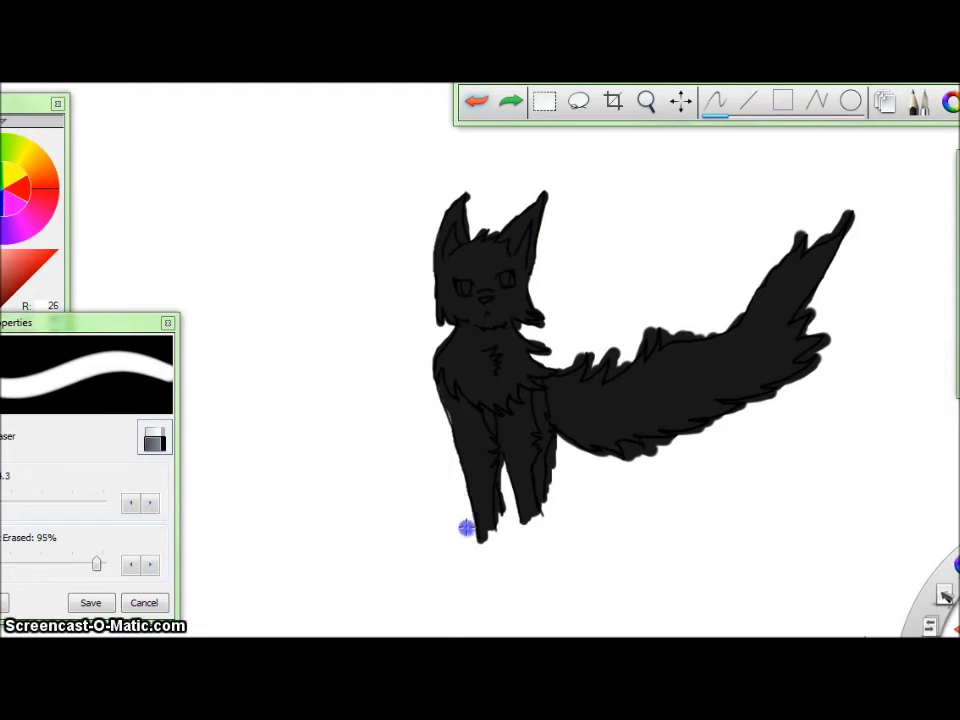
drag(505, 467, 508, 478)
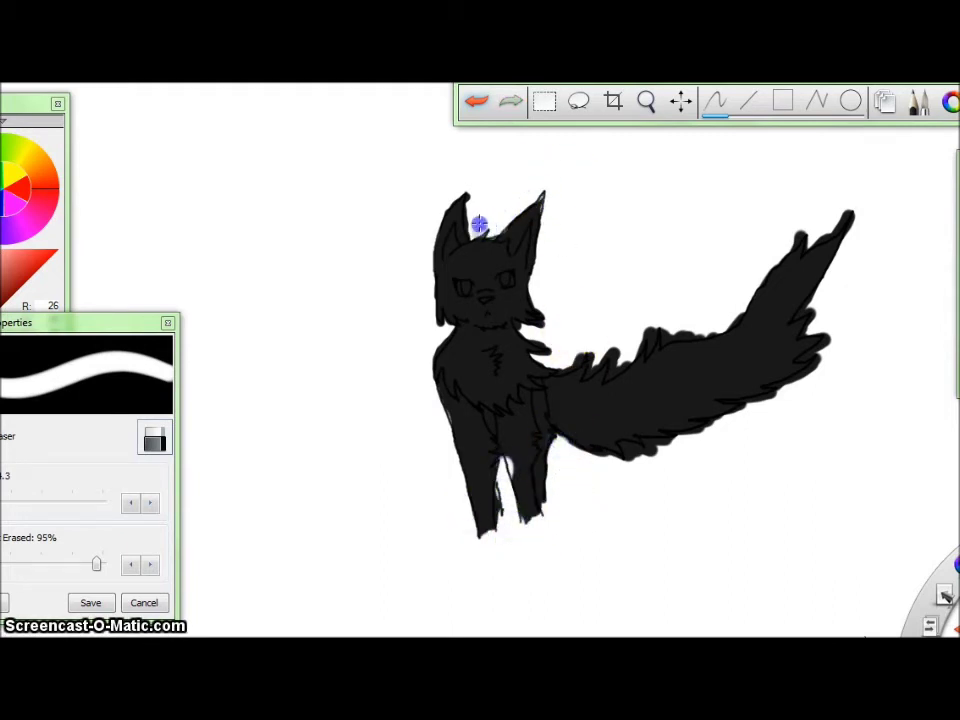
mouse_move(435, 320)
mouse_down()
mouse_move(546, 318)
mouse_move(568, 365)
mouse_up()
mouse_move(712, 330)
mouse_down()
mouse_move(796, 230)
mouse_move(867, 201)
mouse_move(808, 315)
mouse_move(823, 344)
mouse_move(712, 430)
mouse_move(640, 464)
mouse_move(551, 436)
mouse_up()
drag(456, 328, 436, 366)
key(e)
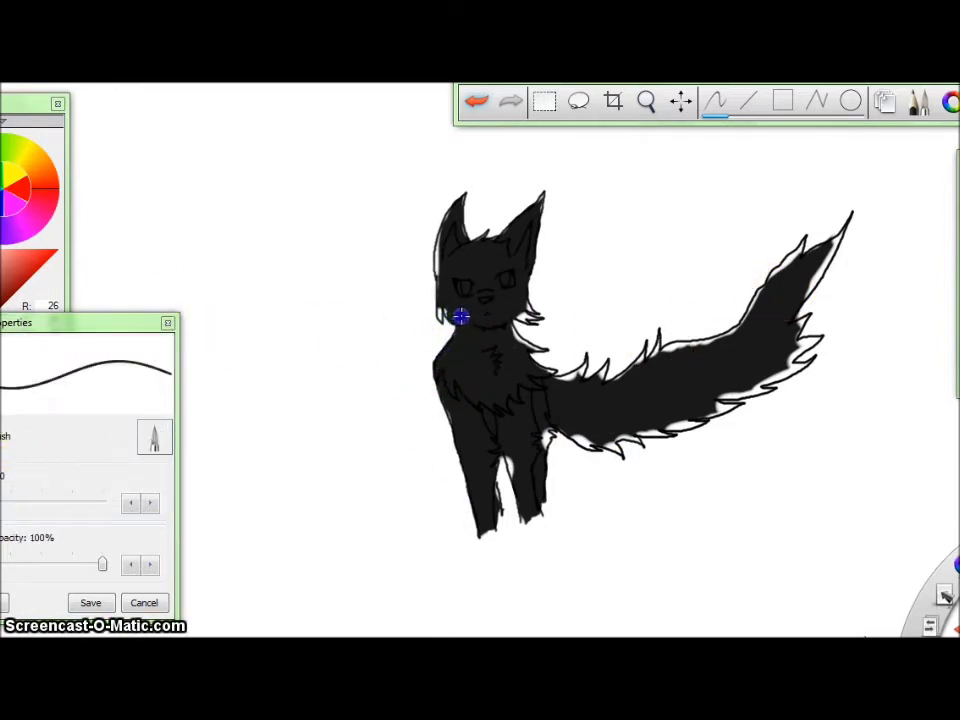
mouse_move(167, 206)
mouse_down()
mouse_move(230, 203)
mouse_move(274, 161)
mouse_move(228, 262)
mouse_move(268, 300)
mouse_move(300, 271)
mouse_up()
click(476, 101)
click(476, 101)
click(476, 101)
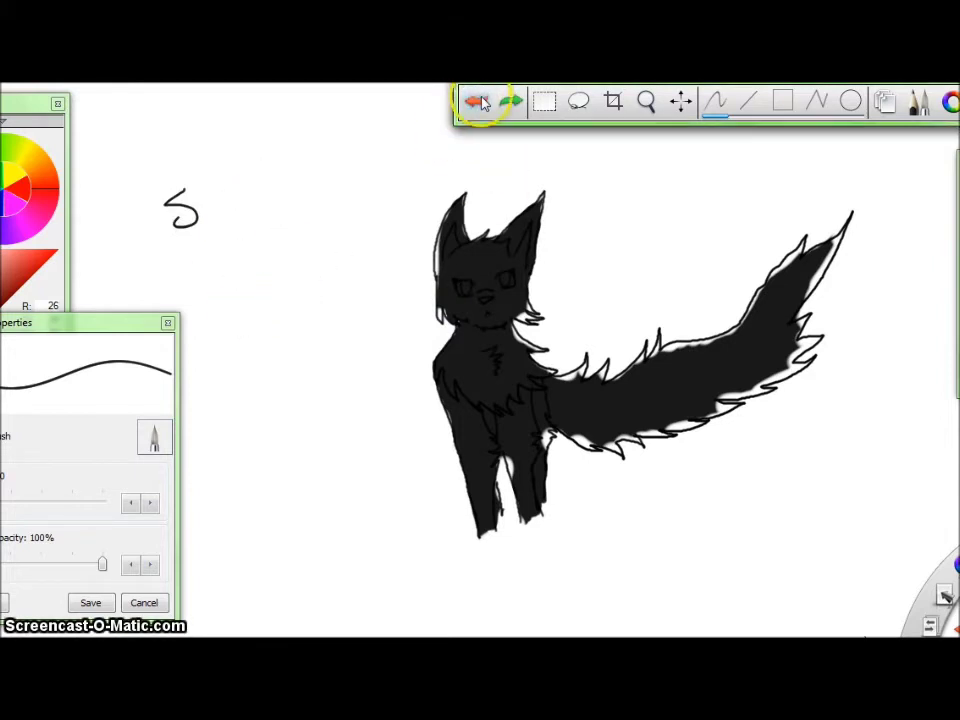
click(476, 101)
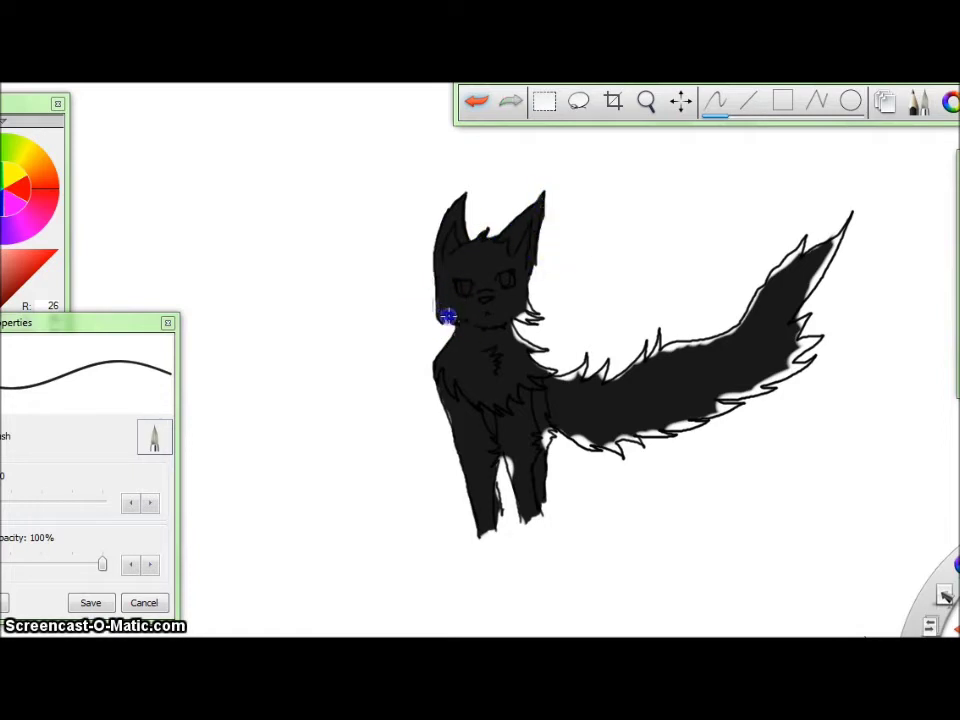
- Fill the remaining gaps along the head, cheek fur, chest and front legs with the fine near-black brush
drag(452, 307, 455, 321)
click(512, 332)
click(437, 369)
drag(499, 487, 498, 505)
click(503, 318)
click(549, 370)
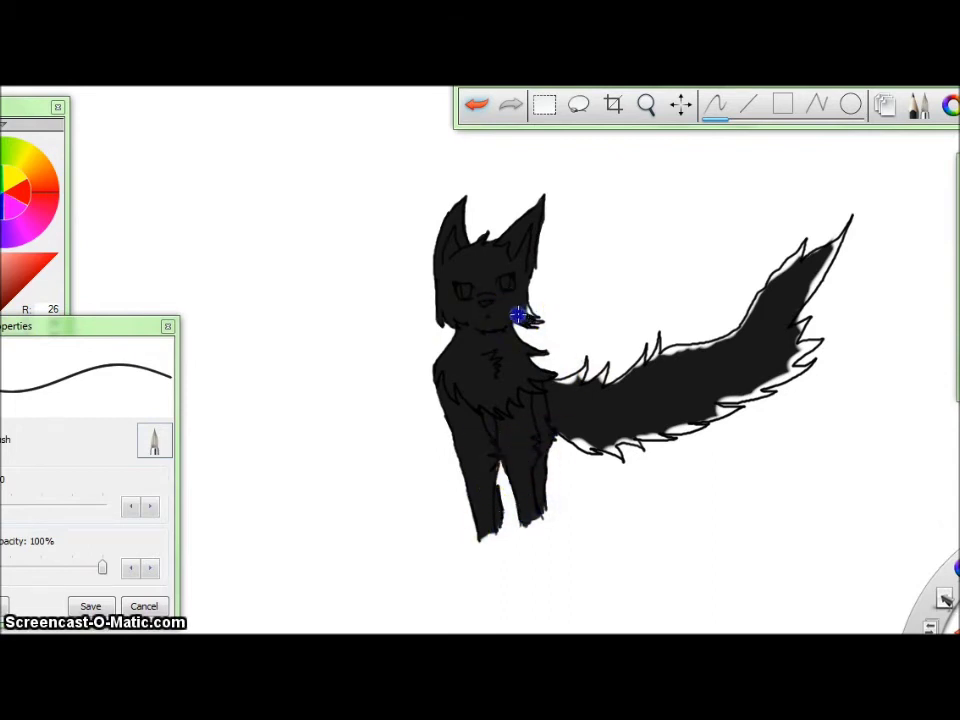
click(559, 384)
- Set the paintbrush size to 3.8 and fill the white edges of the tail up to its tip, plus the cheek fur
click(2, 505)
drag(561, 436, 580, 446)
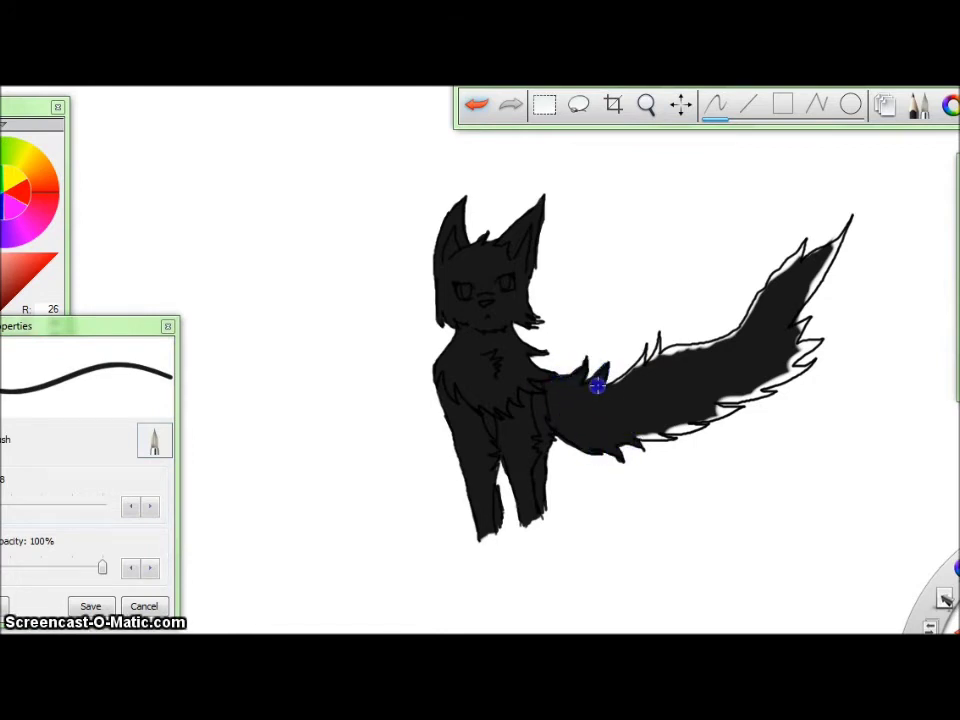
drag(597, 386, 602, 378)
drag(634, 436, 690, 430)
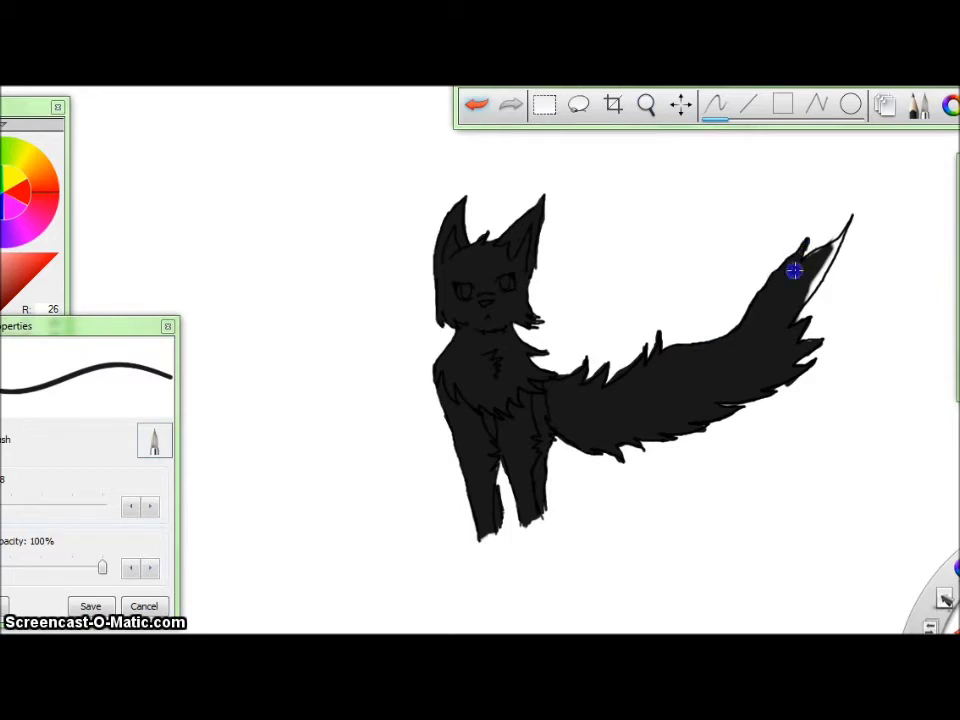
drag(836, 238, 829, 275)
drag(534, 318, 527, 326)
- Erase the leftover spill beside the tail tufts, under the paw and near the tail tip with a small eraser
key(e)
drag(2, 516, 0, 515)
drag(622, 351, 626, 363)
click(581, 350)
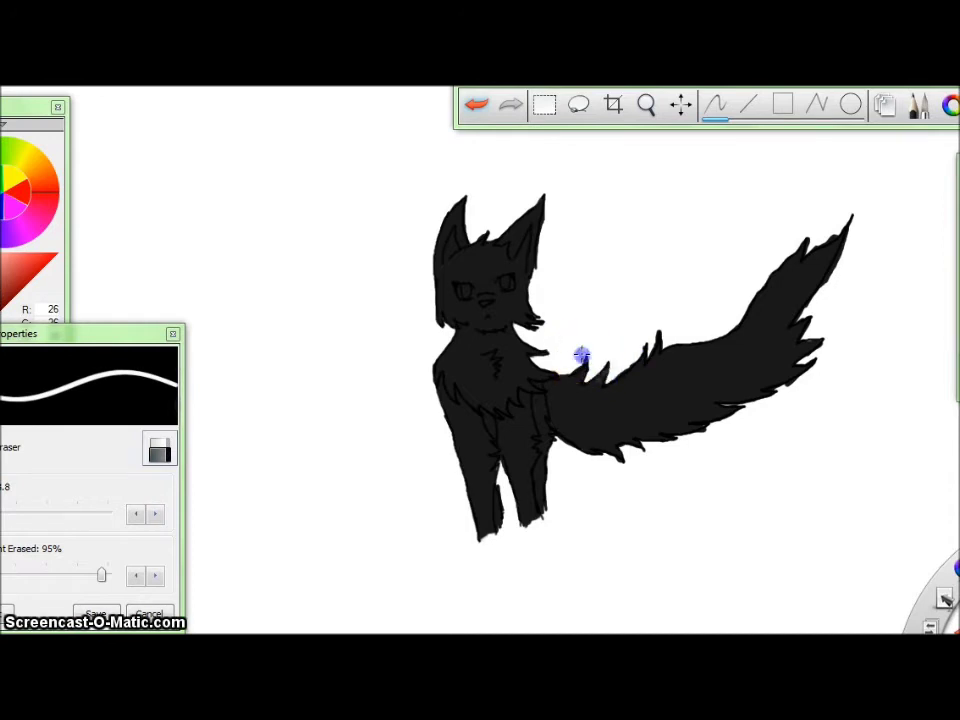
click(521, 529)
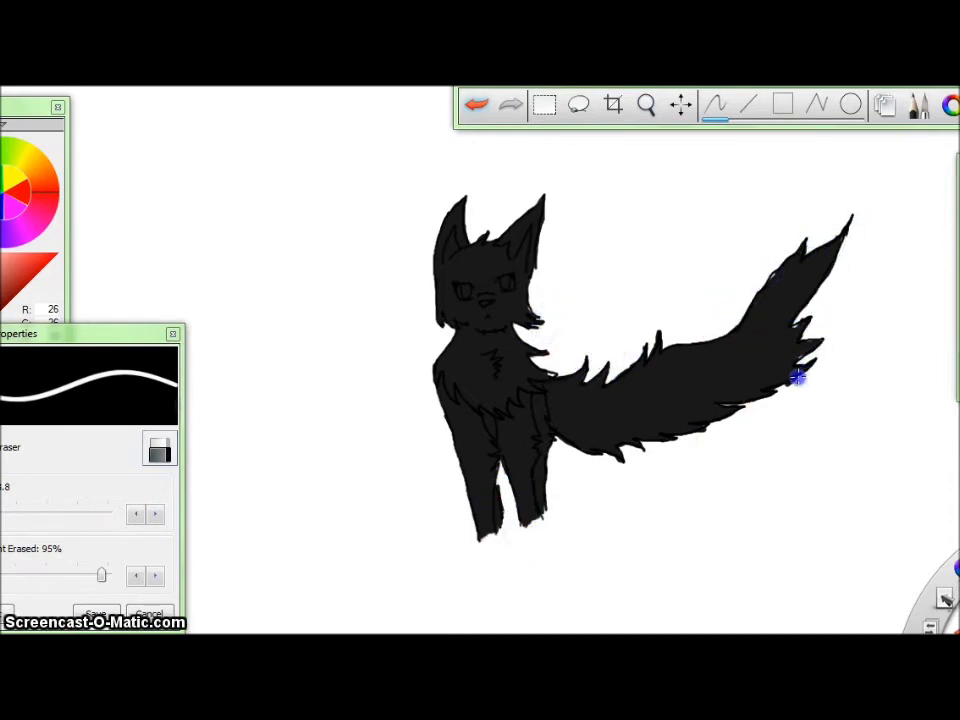
click(797, 251)
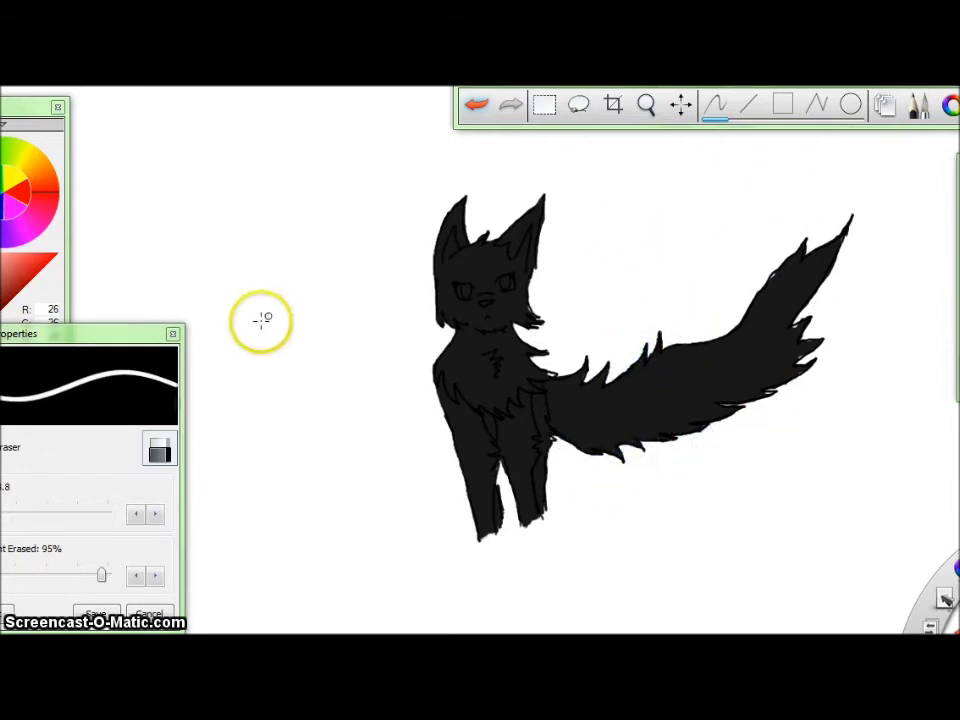
- Touch up small unfilled spots on the cheek, chest, shoulder and tail fur with the near-black paintbrush
click(159, 448)
click(550, 376)
click(530, 318)
click(581, 377)
click(551, 440)
click(771, 396)
click(772, 277)
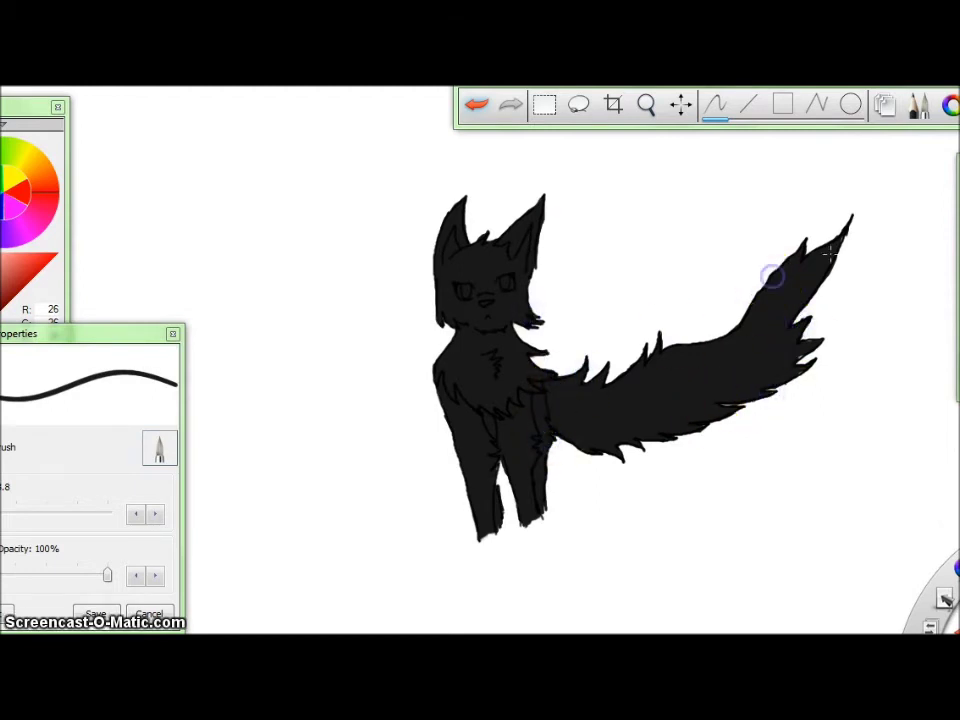
drag(802, 353, 802, 371)
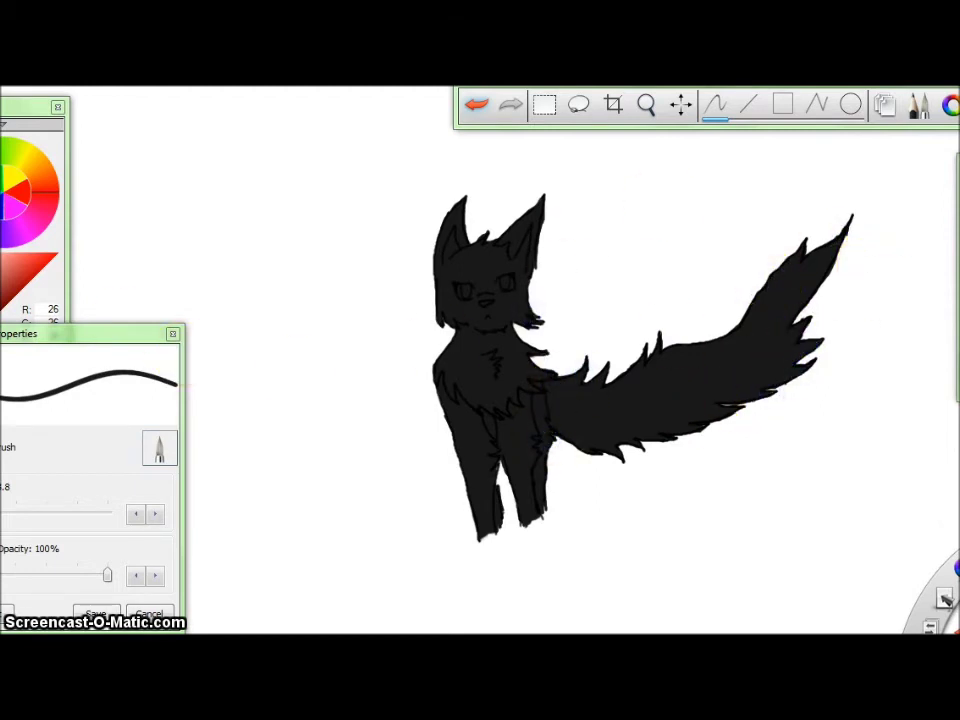
- Erase stray colour around the ears, neck fur, tail tufts and between the legs, and undo the last erasure
key(e)
drag(541, 262, 532, 283)
drag(470, 224, 468, 210)
drag(638, 350, 614, 376)
click(562, 376)
drag(536, 364, 551, 357)
click(503, 465)
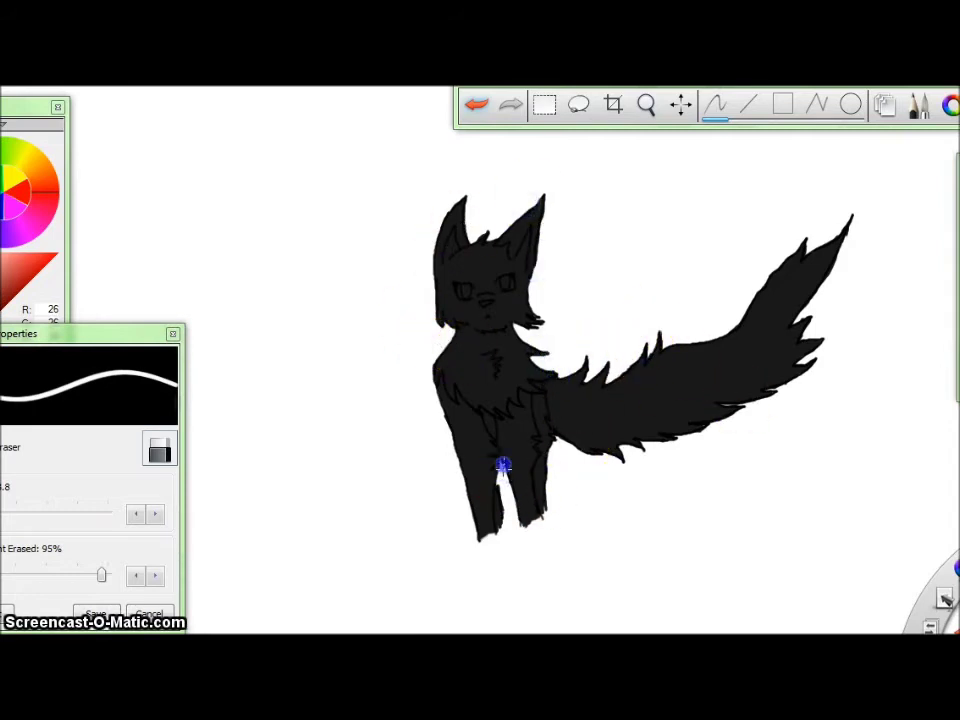
click(476, 104)
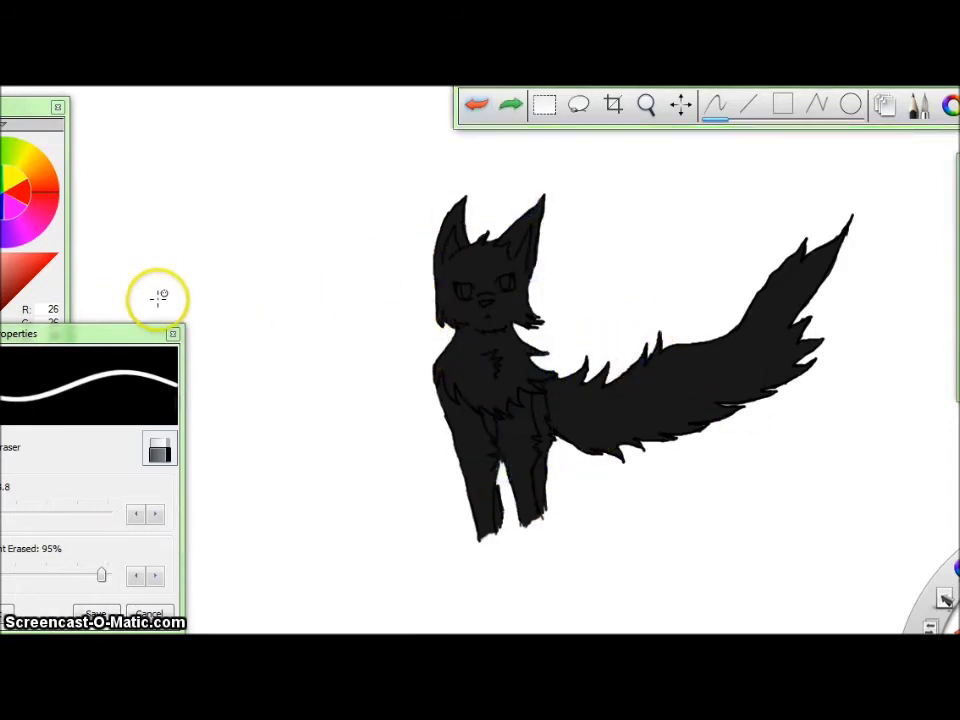
- Paint grey (RGB 77, 77, 77) markings on the forehead, upper tail and belly, and lighter grey (RGB 128, 128, 128) paws
drag(21, 331, 26, 366)
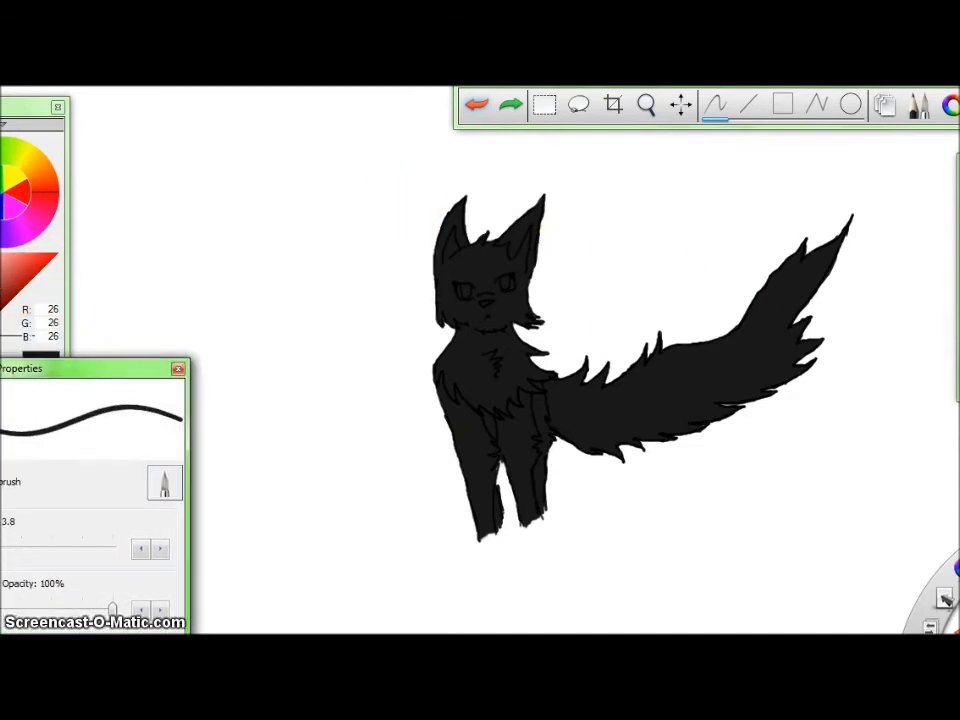
click(2, 297)
drag(476, 272, 494, 272)
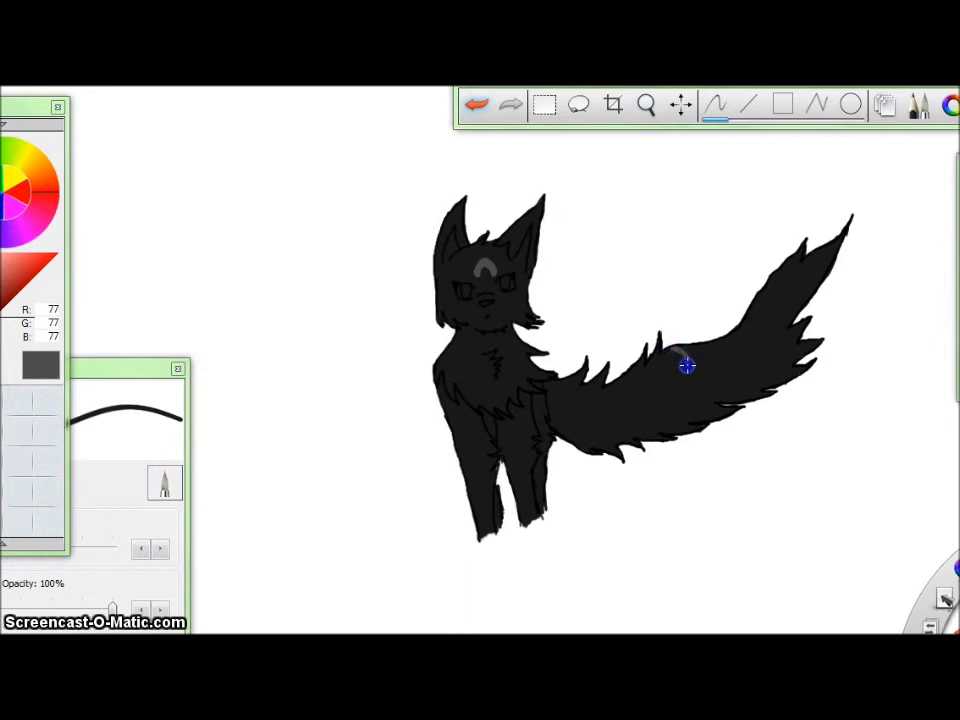
drag(683, 371, 716, 342)
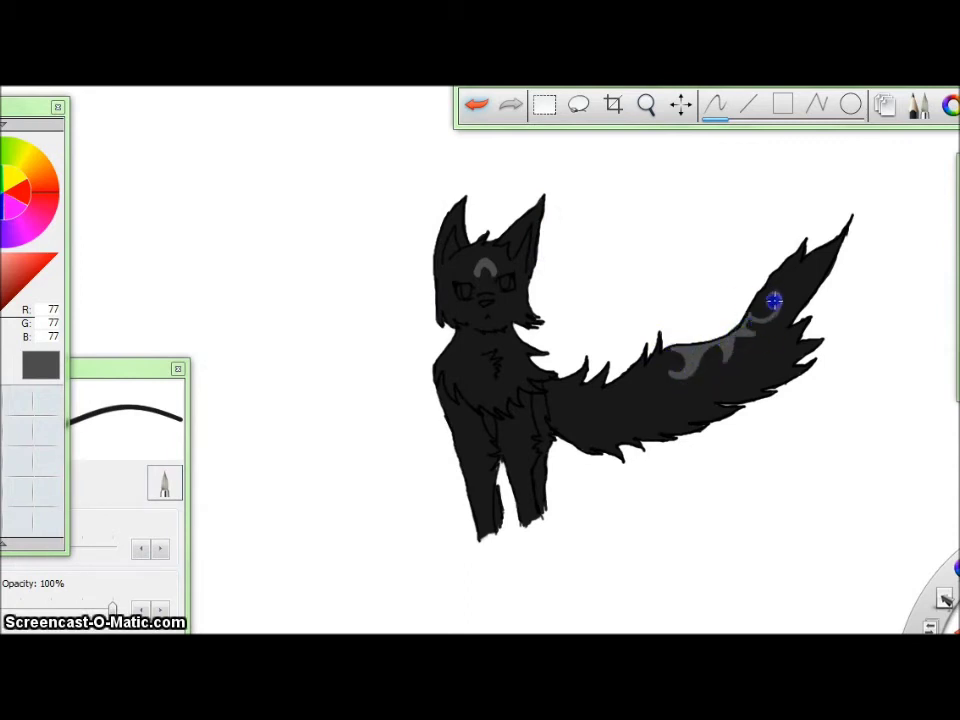
drag(754, 317, 777, 298)
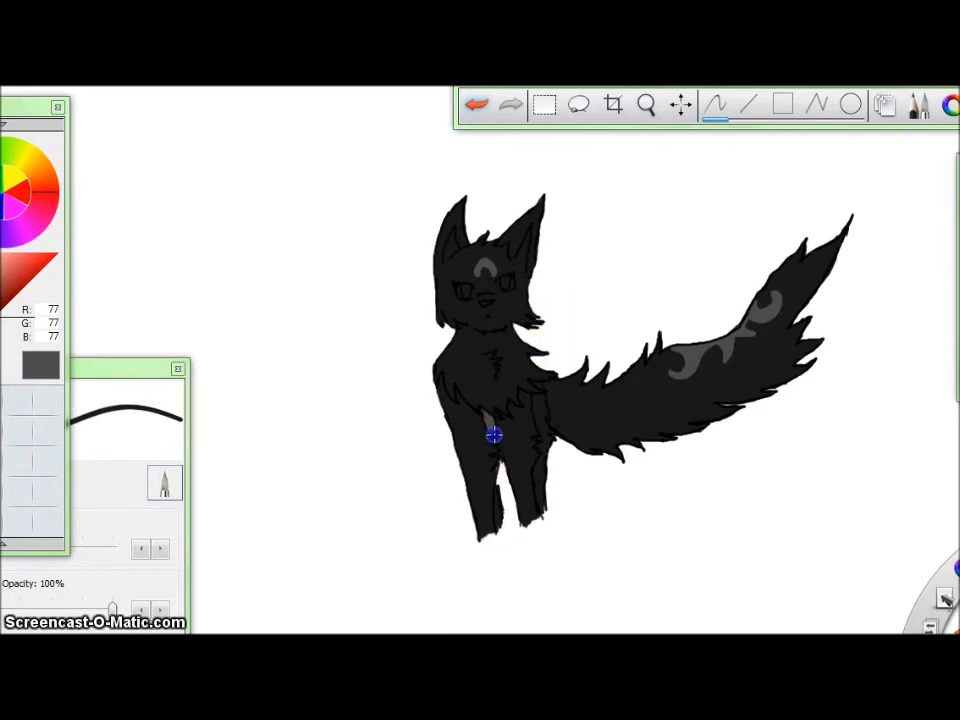
click(1, 298)
drag(479, 519, 485, 525)
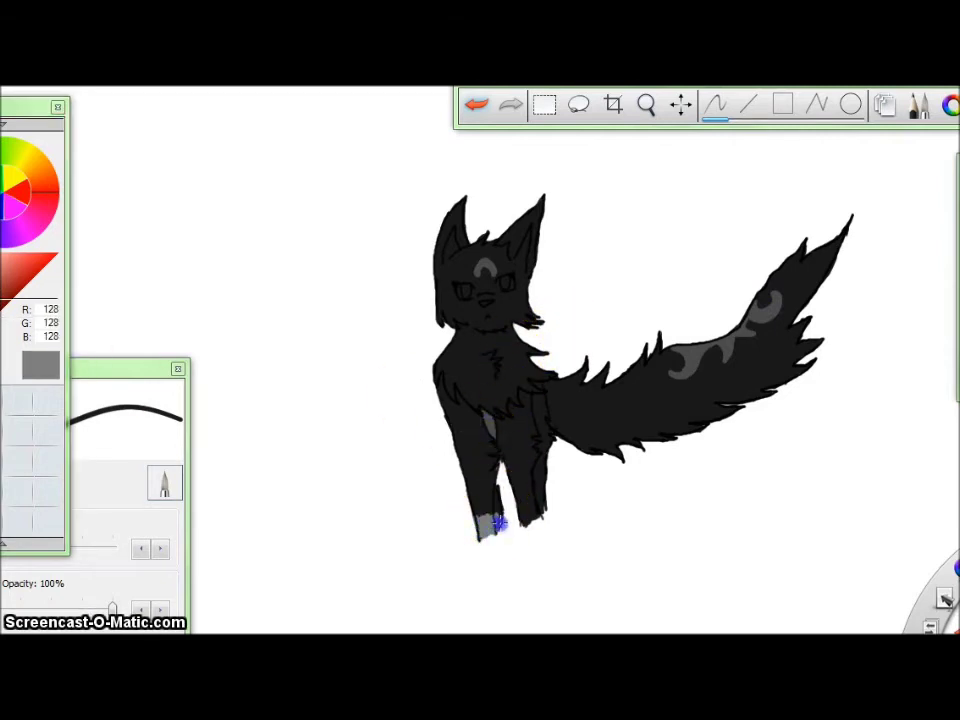
- Colour both eyes dark teal (RGB 30, 93, 93) and paint their centres white
click(1, 191)
click(2, 310)
drag(466, 292, 467, 296)
click(503, 283)
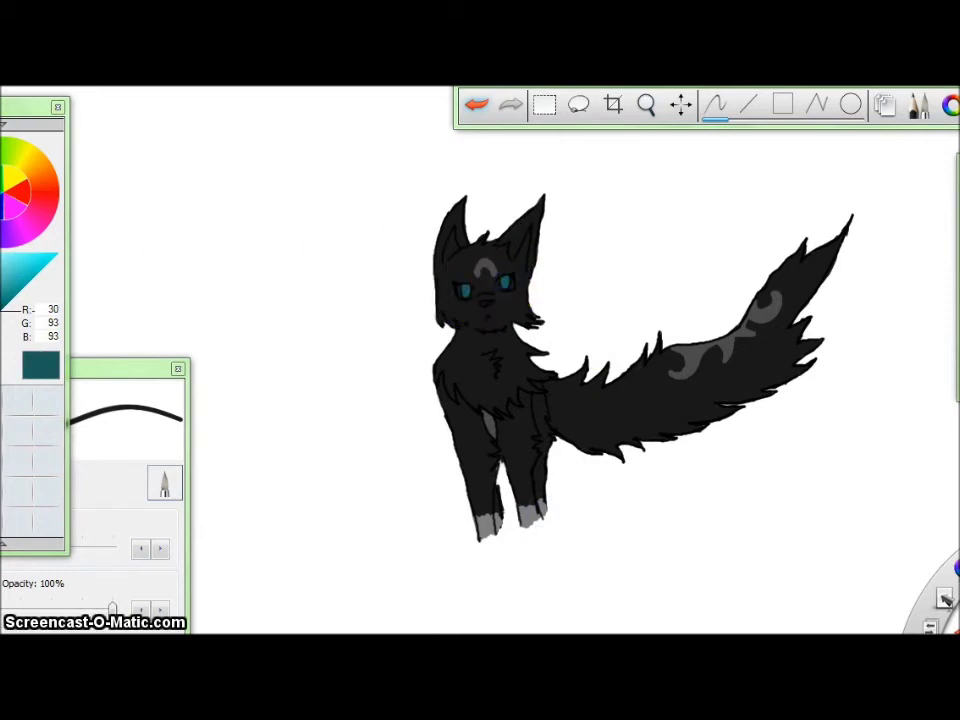
alt+click(464, 293)
mouse_move(506, 282)
mouse_down()
mouse_move(464, 292)
mouse_move(505, 281)
mouse_up()
- Set the paintbrush to black at size 2.0 and paint over the nose
click(2, 257)
click(2, 310)
drag(126, 371, 226, 280)
click(90, 457)
drag(482, 302, 489, 303)
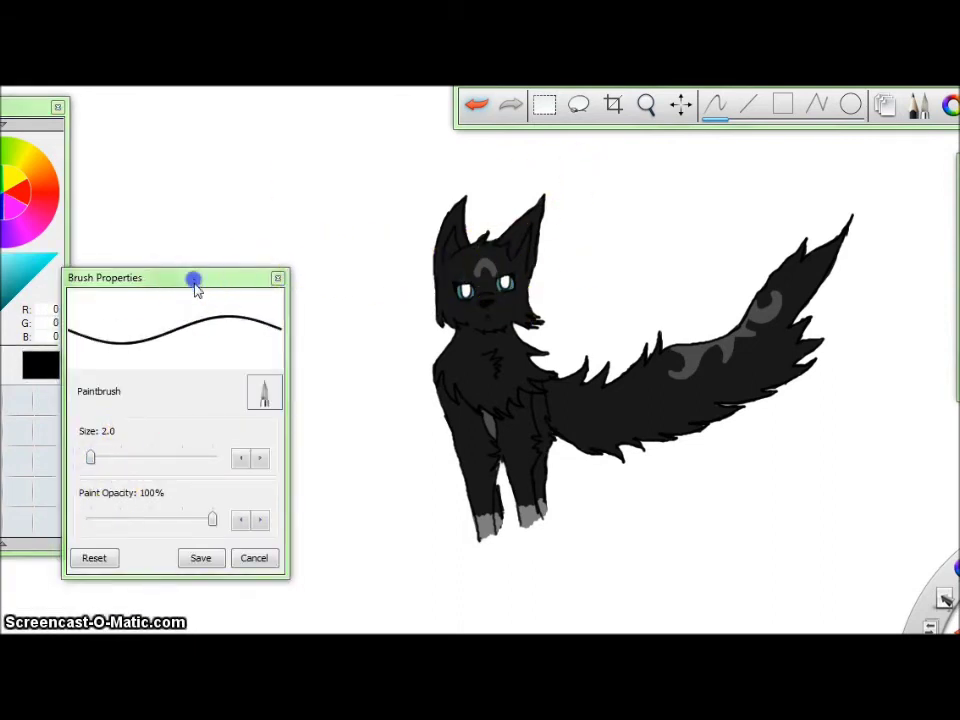
- Paint the insides of the ears dark grey (RGB 77, 77, 77)
drag(194, 281, 202, 289)
click(2, 294)
drag(452, 237, 447, 254)
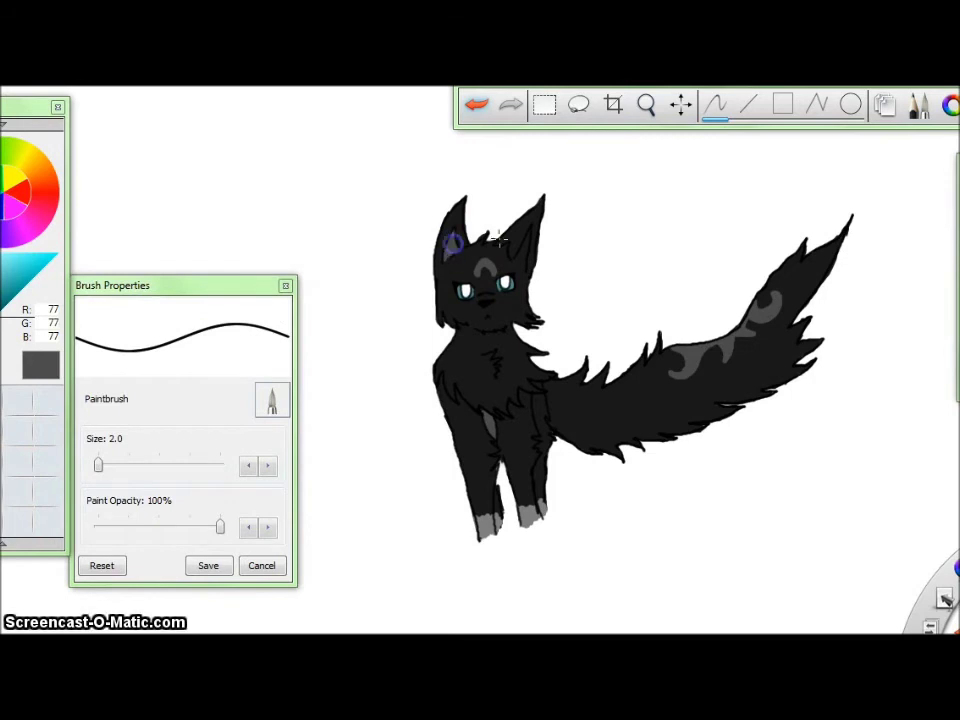
click(475, 325)
drag(489, 313, 499, 319)
click(476, 104)
click(516, 309)
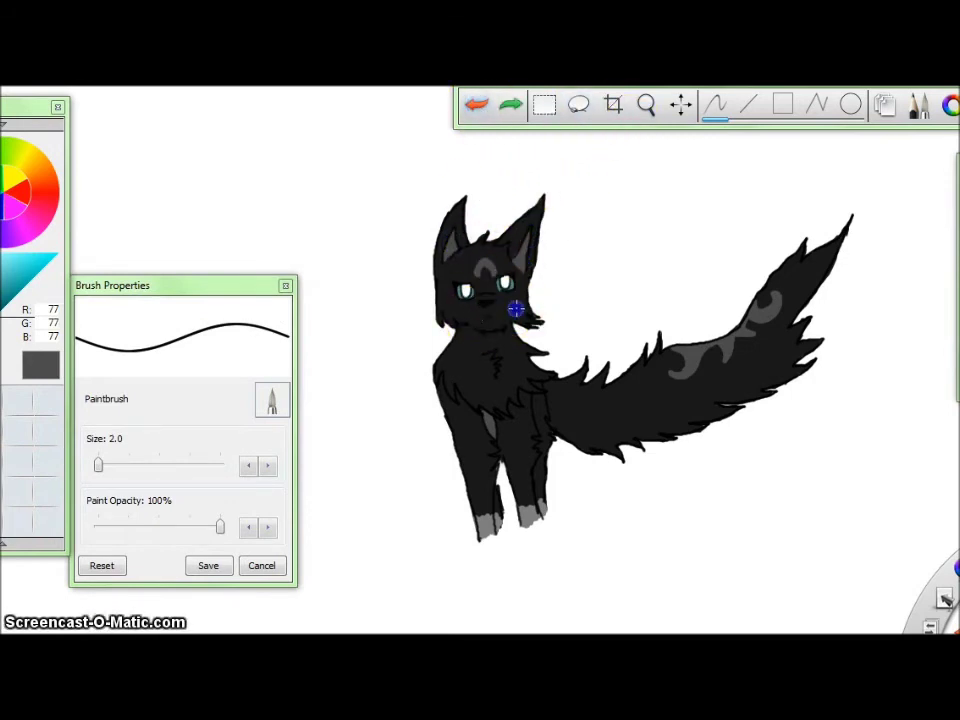
click(476, 104)
- Paint the ear tips dark grey and add a round light grey (RGB 178, 178, 178) spot on the chest, undoing stray strokes
click(458, 210)
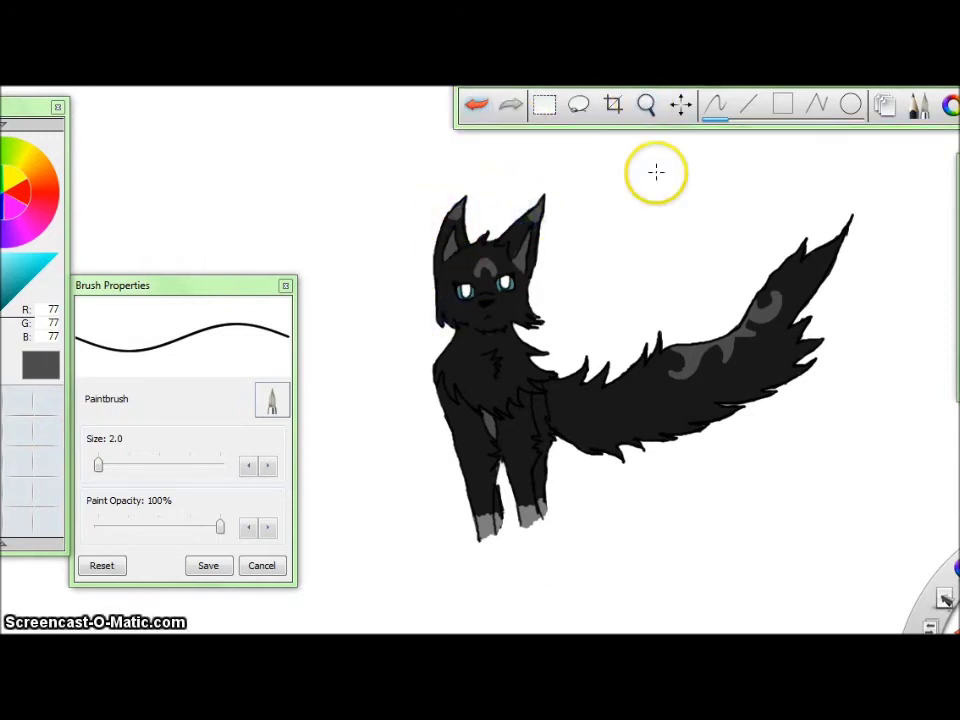
click(2, 280)
mouse_move(463, 344)
mouse_down()
mouse_move(499, 379)
mouse_move(471, 367)
mouse_up()
click(476, 104)
click(475, 104)
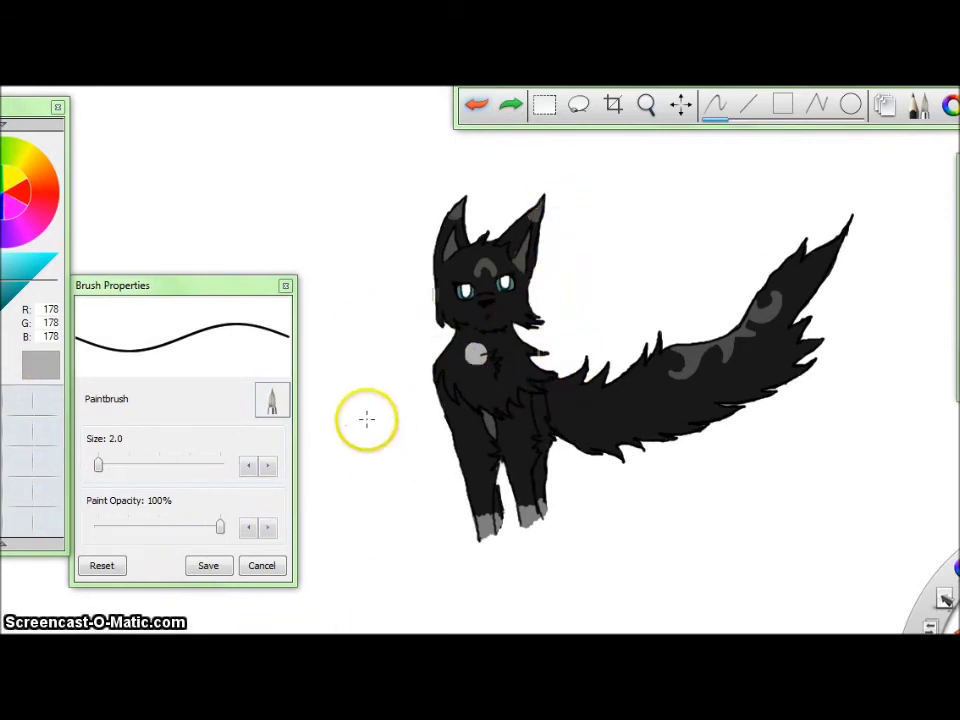
- Choose a separate layer for the background, set the paintbrush size to 128.0 and pick a blue hue
click(886, 105)
click(545, 615)
click(630, 262)
drag(204, 286, 210, 252)
drag(105, 431, 240, 454)
click(8, 224)
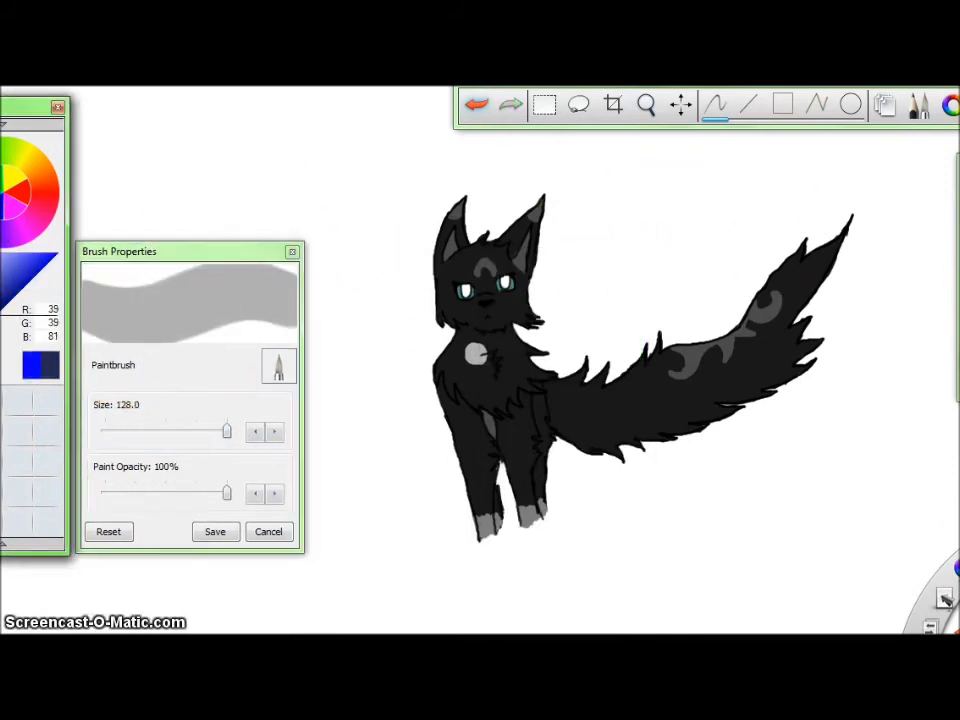
drag(3, 294, 3, 297)
click(360, 296)
click(506, 164)
click(477, 104)
click(477, 104)
- Fill the whole background behind the cat with dark navy (RGB 9, 9, 39)
click(3, 308)
click(420, 258)
click(471, 142)
mouse_move(471, 142)
mouse_down()
mouse_move(409, 409)
mouse_move(639, 193)
mouse_move(880, 330)
mouse_move(848, 556)
mouse_move(866, 598)
mouse_move(330, 480)
mouse_move(90, 150)
mouse_move(116, 347)
mouse_up()
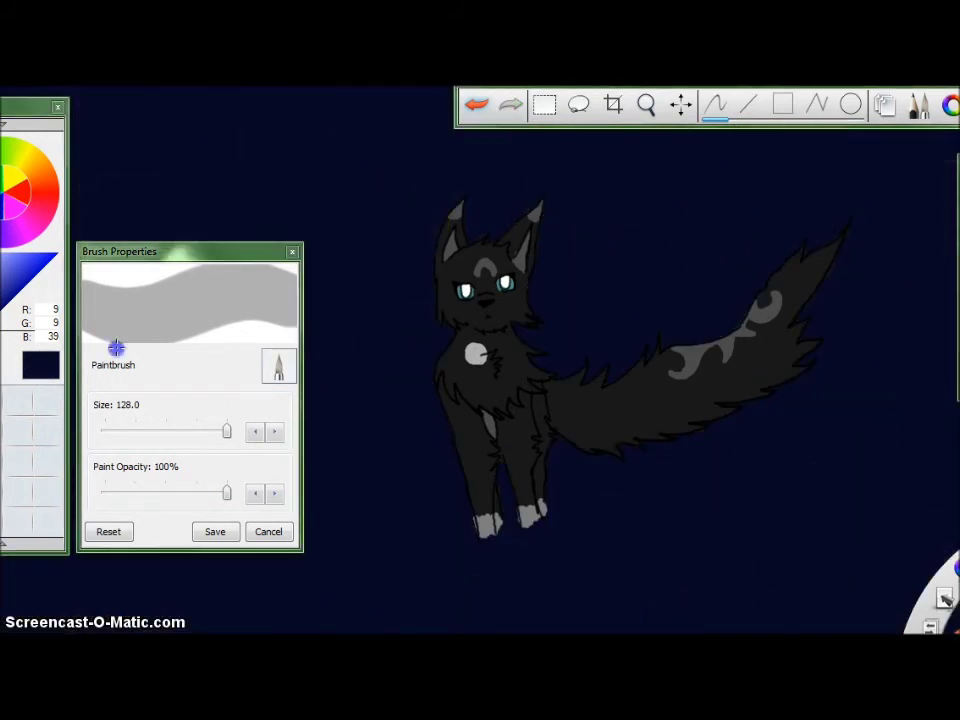
- Switch layers, set the paintbrush size to 2.0 and cover the pale edges along the upper tail, head and ears with navy
click(884, 104)
click(847, 245)
drag(132, 407, 90, 443)
click(801, 253)
drag(849, 225, 841, 250)
drag(742, 321, 752, 304)
drag(486, 230, 470, 244)
drag(466, 204, 479, 245)
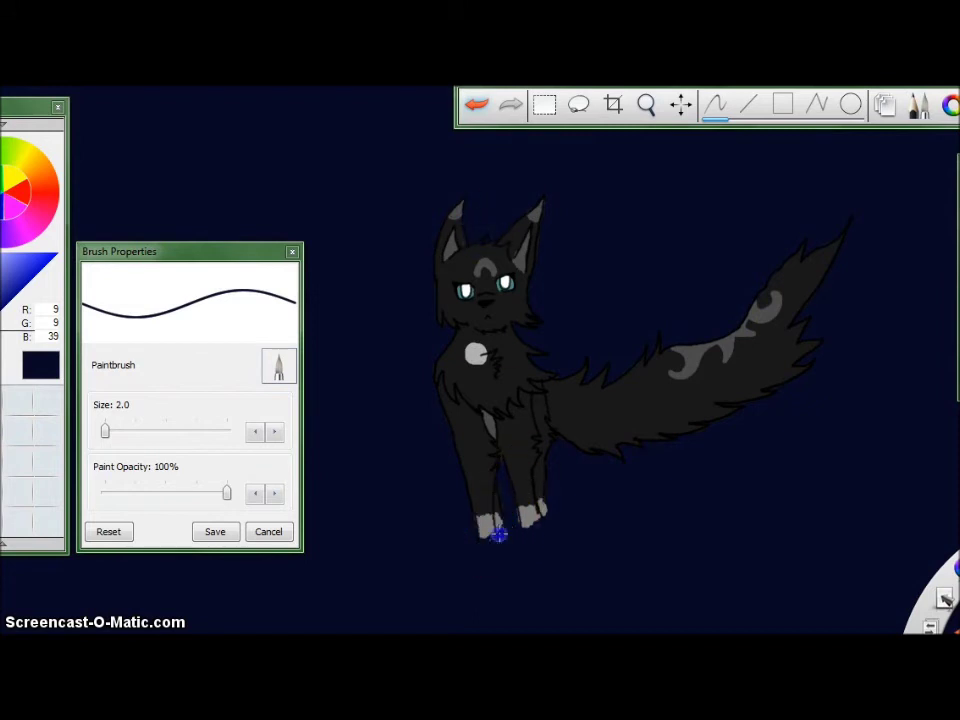
- Clean up the pale edges around the paws, chest, cheek, back and underside of the tail with the navy brush
click(540, 527)
click(432, 375)
click(443, 292)
click(562, 368)
drag(555, 438, 568, 444)
drag(703, 427, 756, 404)
drag(836, 234, 825, 244)
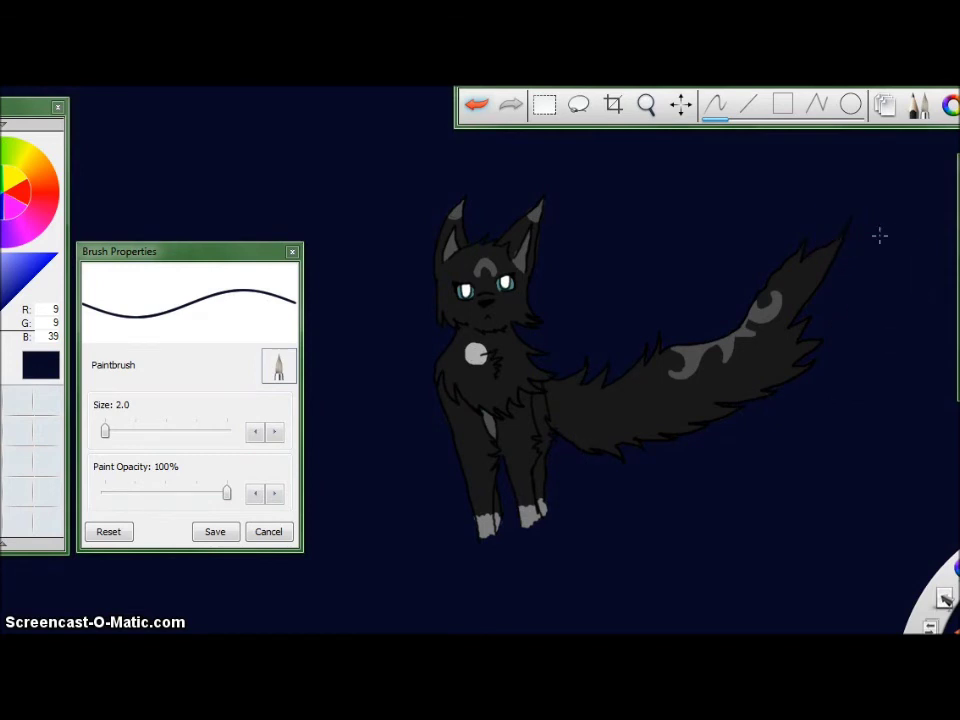
- Choose the layer for the grass and set the paint colour to dark green (RGB 12, 39, 9)
click(2, 180)
drag(6, 306, 0, 317)
click(40, 365)
click(345, 178)
click(885, 105)
click(628, 260)
click(2, 180)
drag(1, 152, 2, 158)
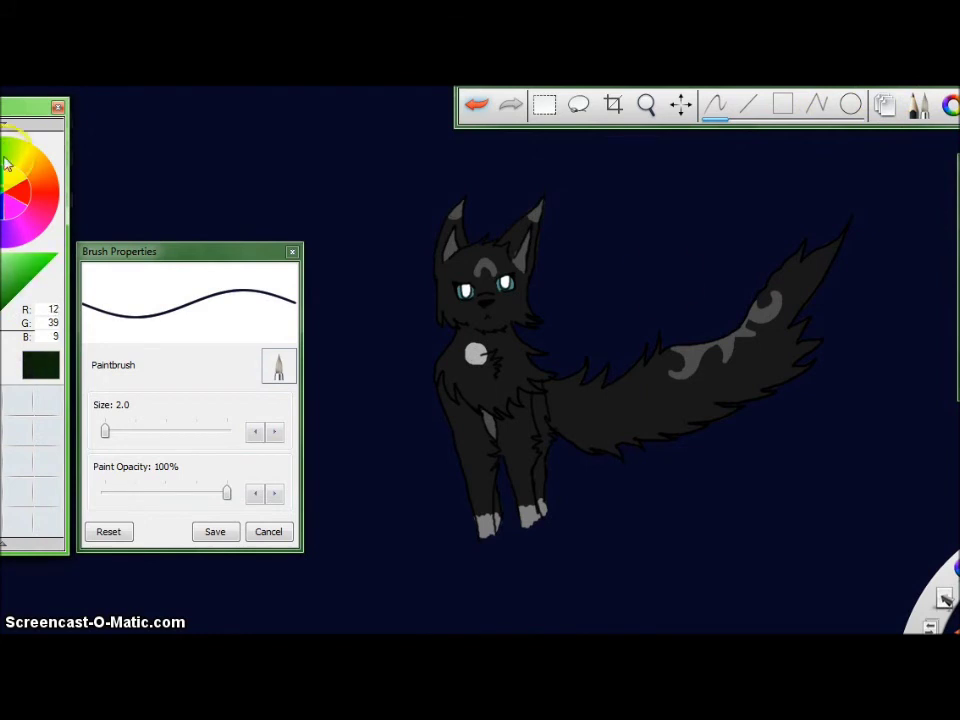
- Sketch a zigzag line of dark green grass blades across the scene on both sides of the cat's legs
mouse_move(571, 522)
mouse_down()
mouse_move(580, 488)
mouse_move(607, 455)
mouse_move(633, 513)
mouse_up()
mouse_move(613, 448)
mouse_down()
mouse_move(594, 444)
mouse_move(650, 512)
mouse_up()
click(468, 104)
drag(546, 497, 622, 511)
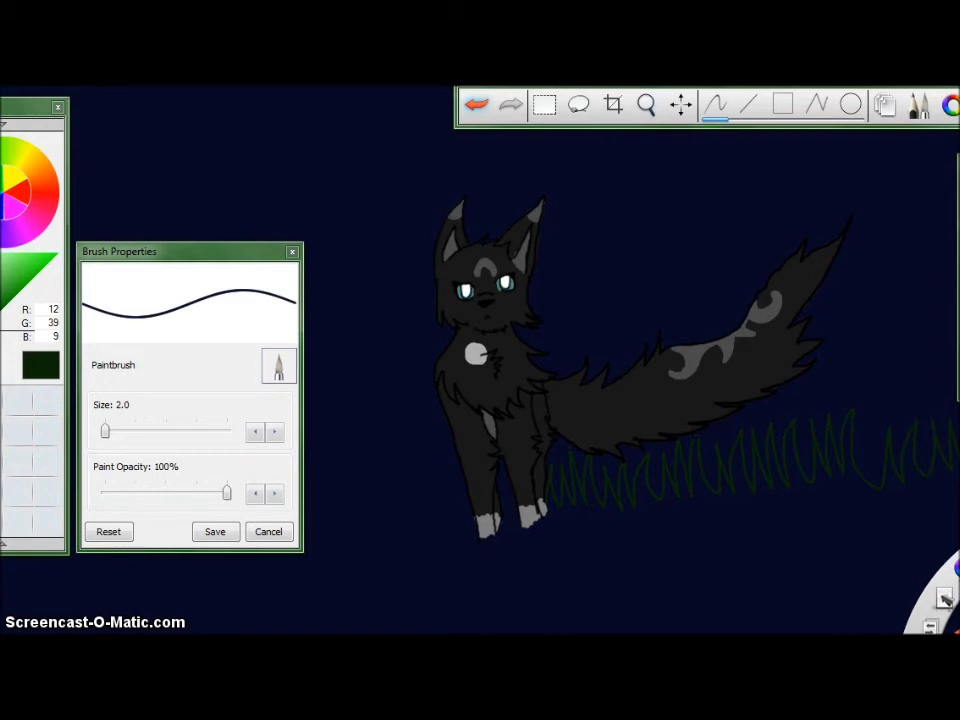
drag(516, 478, 516, 508)
click(291, 251)
click(58, 107)
drag(465, 478, 368, 472)
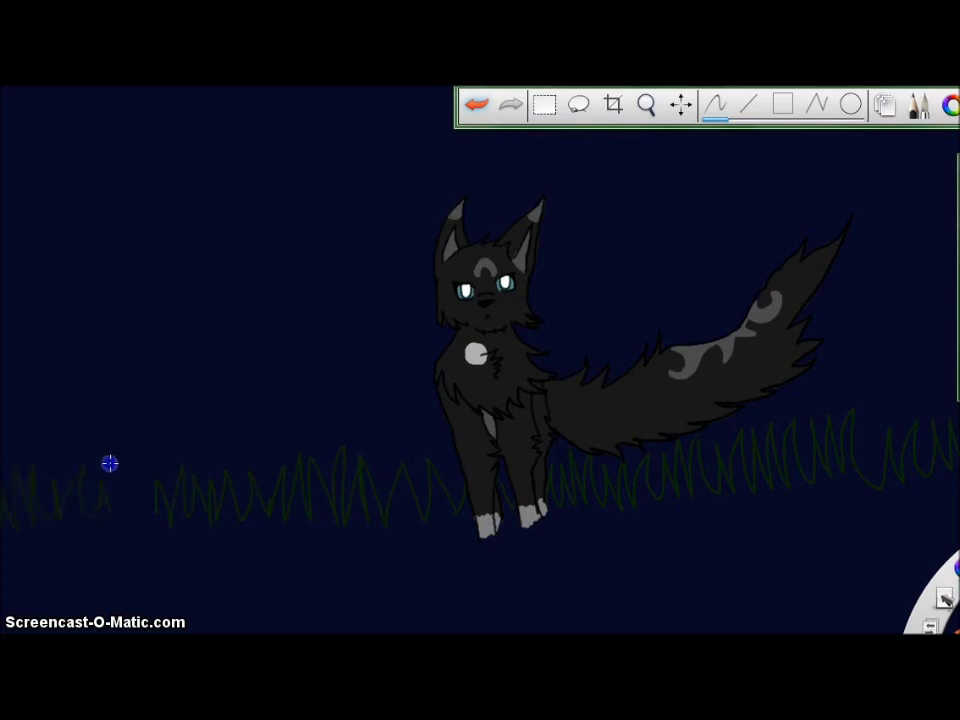
- Close the gap in the grass line between the legs, try to flood-fill the ground with dark green and undo the fill
click(651, 551)
click(477, 104)
click(850, 104)
drag(488, 473, 506, 491)
click(718, 549)
click(477, 104)
click(850, 104)
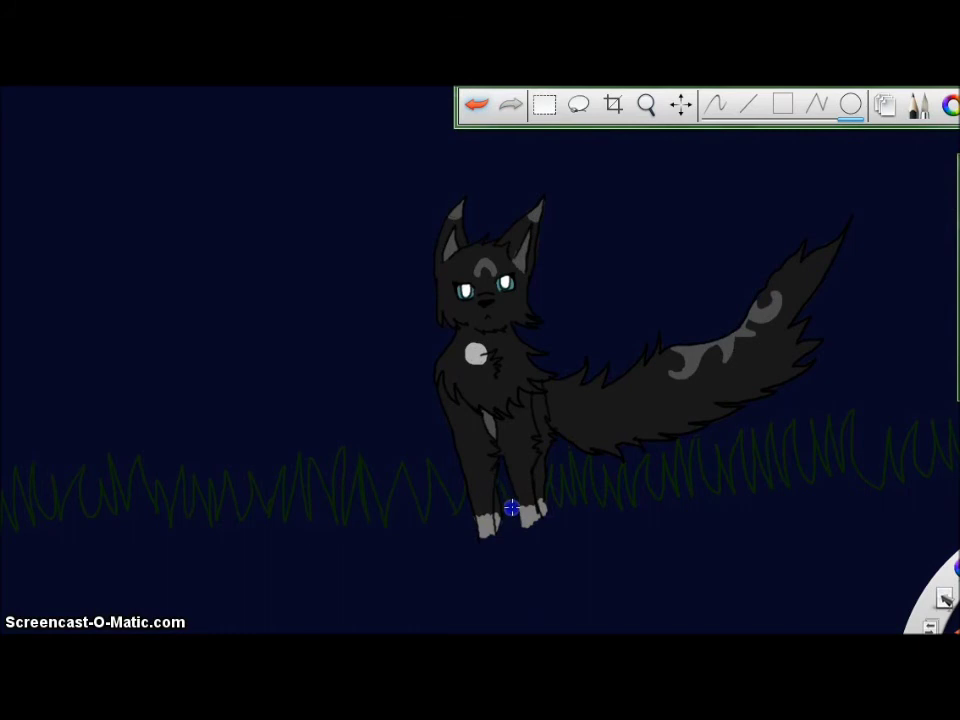
click(721, 559)
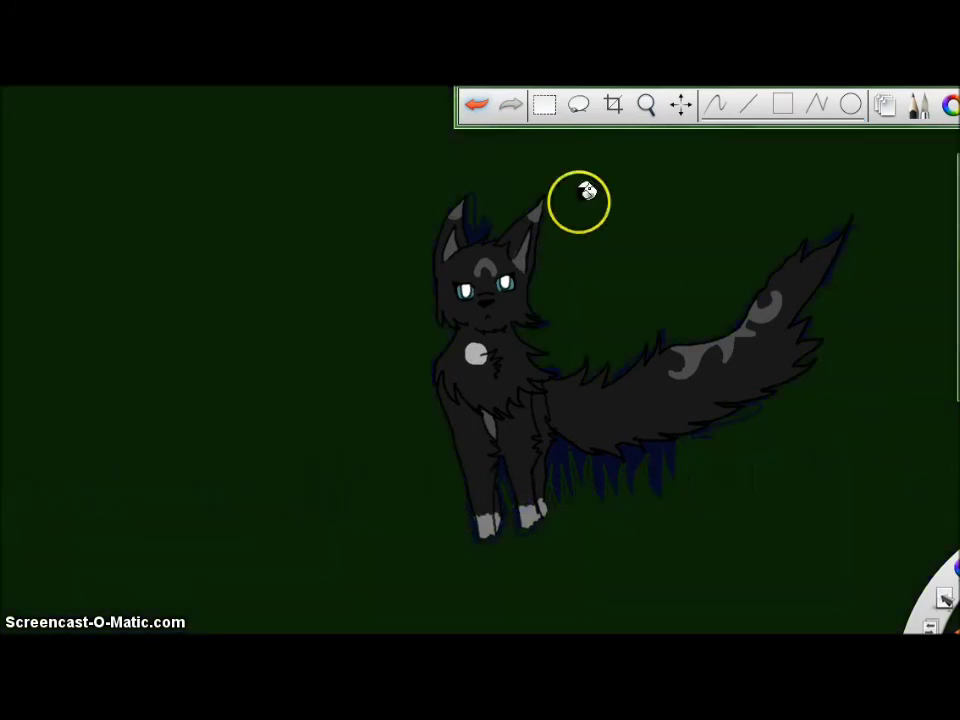
click(477, 104)
- Enlarge the paintbrush and paint the whole ground behind the cat's legs and below the tail dark green
drag(107, 432, 153, 431)
click(291, 252)
mouse_move(455, 592)
mouse_down()
mouse_move(536, 551)
mouse_move(5, 632)
mouse_up()
mouse_move(10, 470)
mouse_down()
mouse_move(381, 583)
mouse_move(609, 504)
mouse_move(872, 503)
mouse_move(940, 440)
mouse_move(872, 552)
mouse_up()
- Sample the sky's navy, reduce the paintbrush size and outline zigzag grass blades along the upper edge of the green ground
click(952, 108)
click(154, 339)
click(58, 107)
drag(153, 431, 111, 431)
click(292, 252)
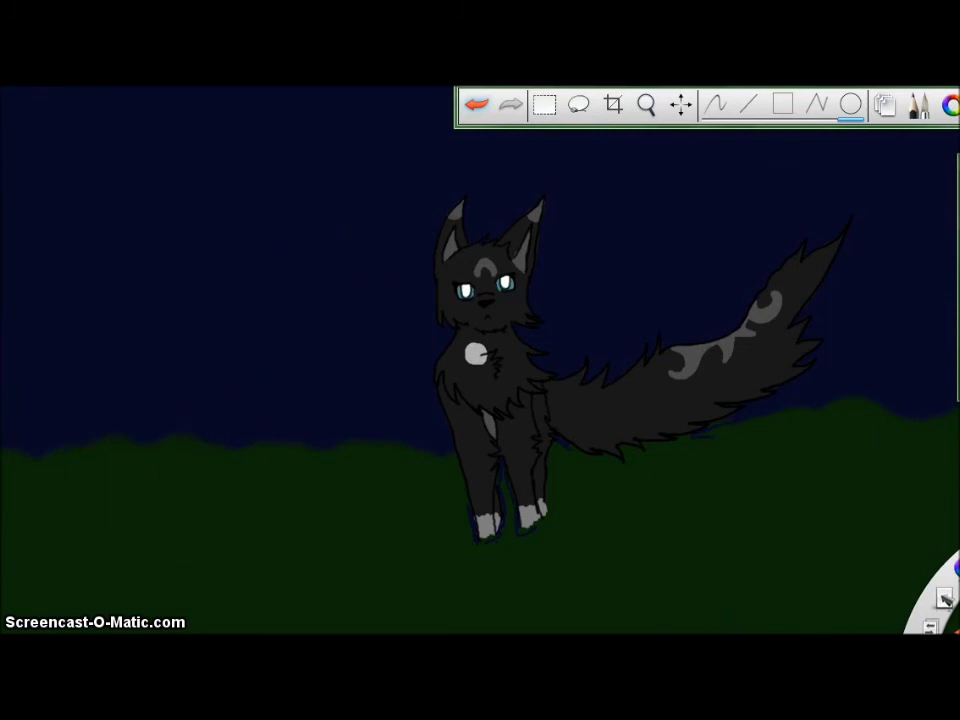
key(ctrl+z)
drag(182, 484, 215, 495)
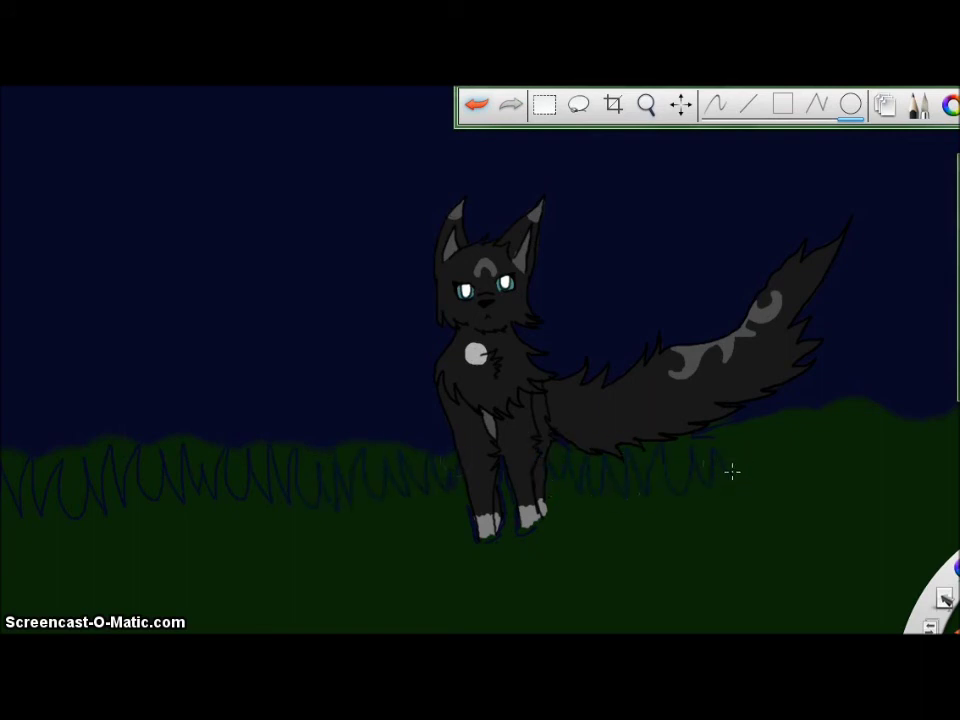
- Fill the gaps between the grass blades on the left side of the cat with navy
click(750, 431)
click(478, 105)
click(194, 436)
click(257, 436)
click(308, 459)
click(432, 455)
click(109, 443)
click(14, 455)
- Continue the zigzag blades to the right edge of the canvas and fill the gaps between them with navy
click(556, 458)
click(573, 457)
click(597, 467)
click(622, 468)
click(643, 463)
click(957, 278)
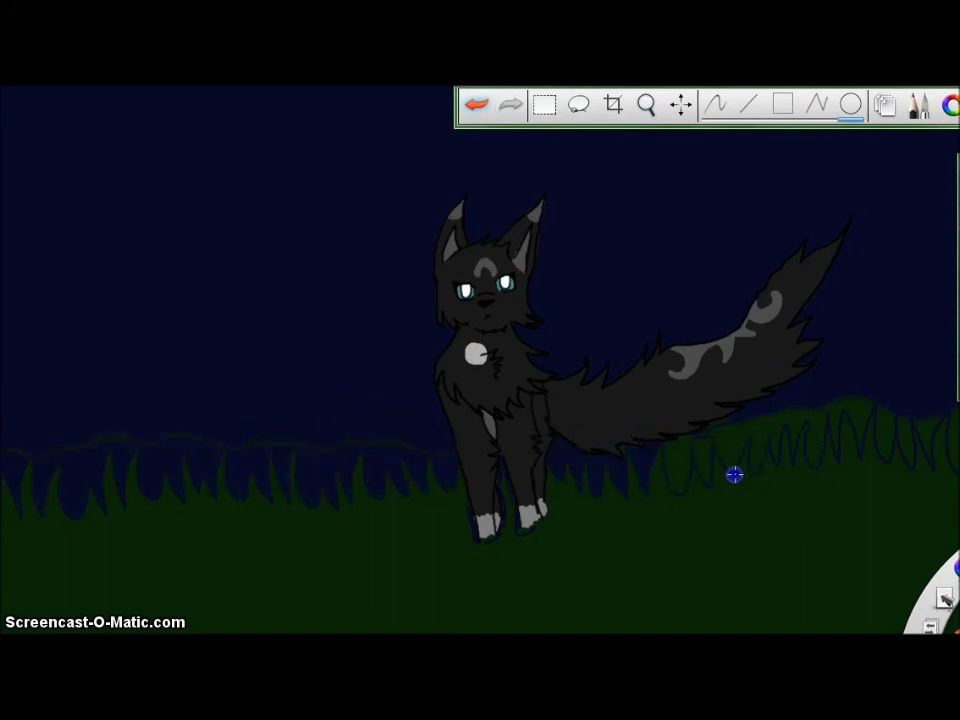
click(846, 422)
click(904, 435)
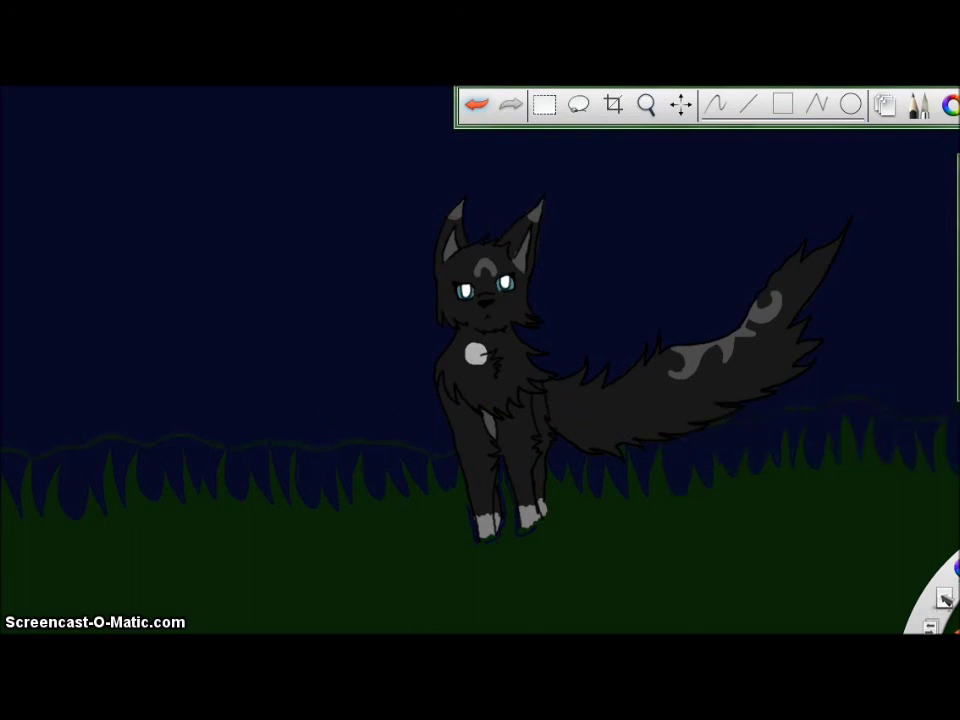
- Cover the leftover green line above the grass blades with navy
click(840, 399)
double_click(957, 279)
click(291, 253)
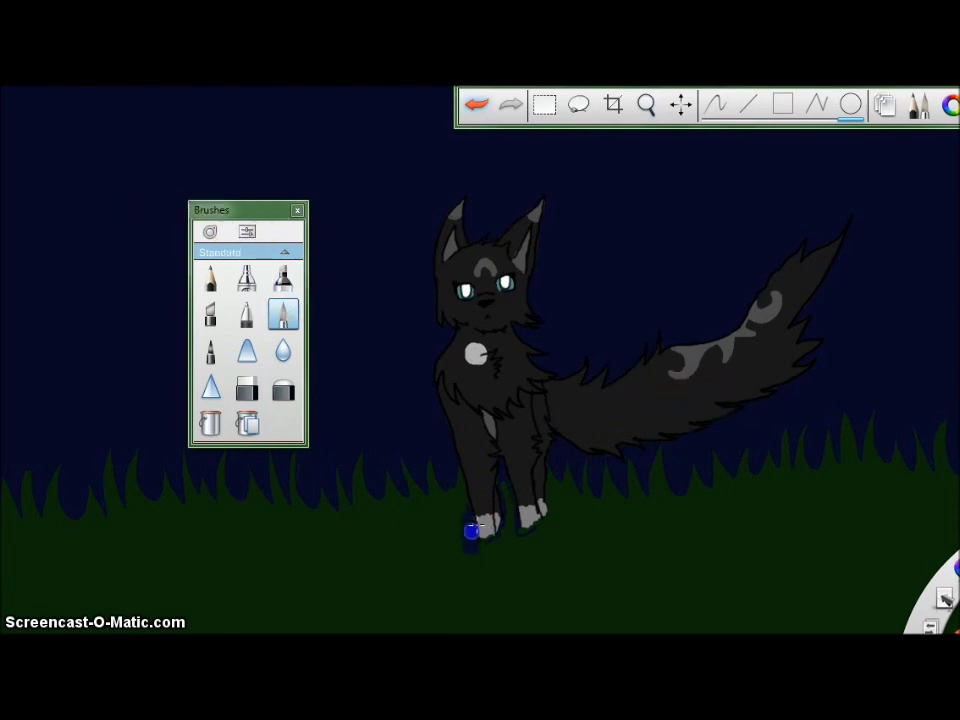
- Sample the ground's dark green (RGB 11, 39, 8) and cover the navy patches around the paws and between the legs
click(945, 106)
click(248, 591)
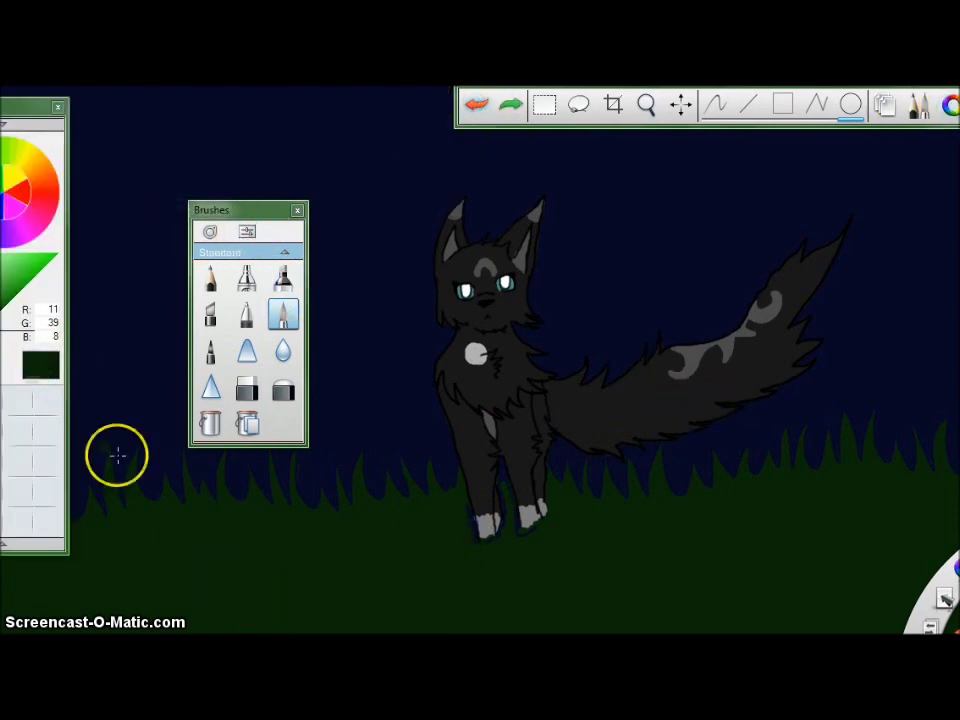
click(469, 521)
click(886, 105)
key(ctrl+l)
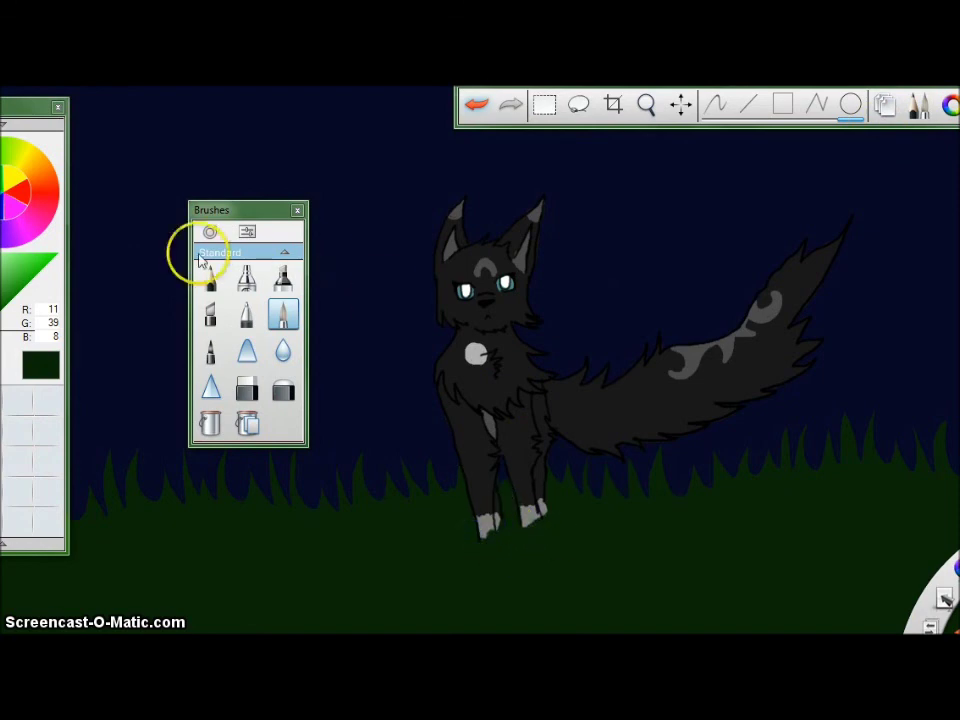
- Switch to another layer, pick black and reduce the paintbrush size
click(886, 106)
click(560, 486)
click(628, 261)
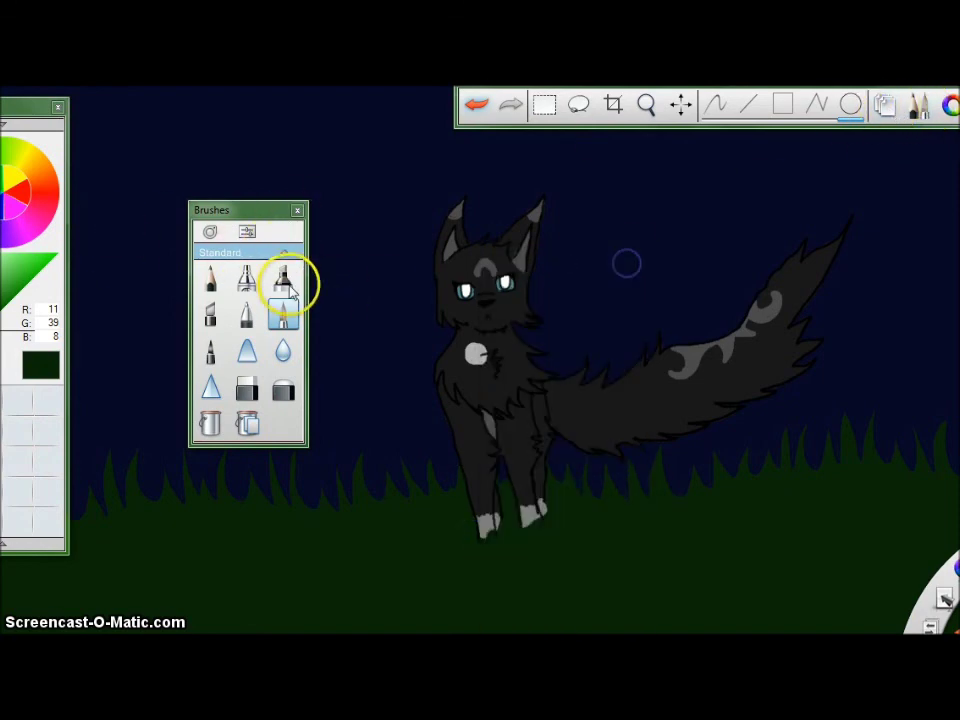
click(3, 303)
click(256, 231)
drag(112, 432, 58, 424)
click(291, 255)
- Undo a trial of black grass strokes and draw grass blades over and around the paws in very dark green (RGB 1, 10, 0)
drag(463, 548, 494, 513)
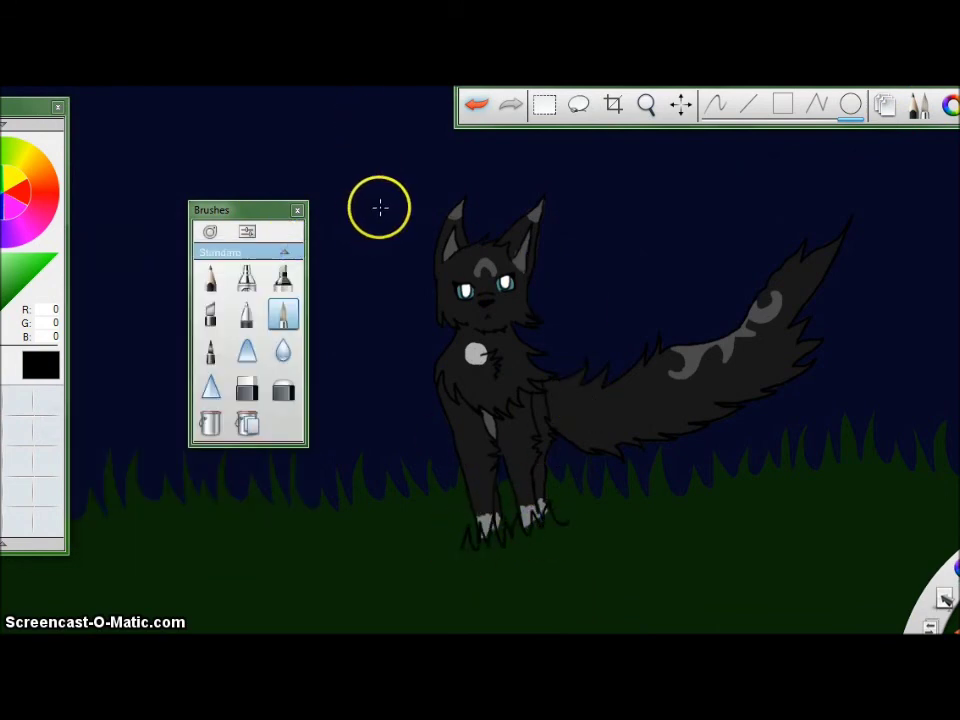
click(476, 104)
alt+click(193, 568)
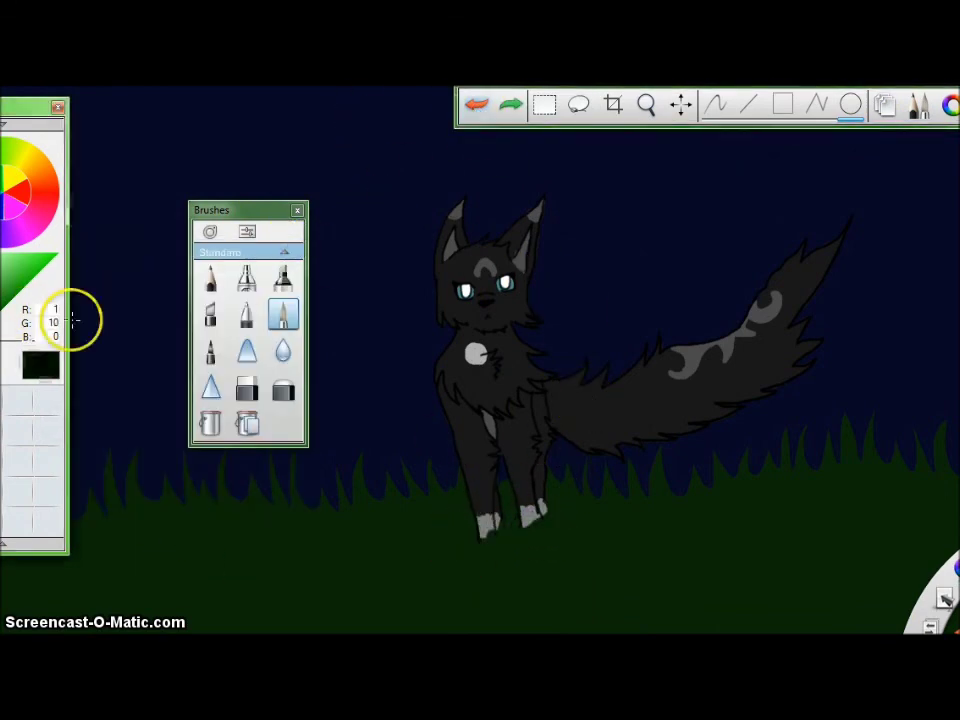
drag(528, 536, 559, 525)
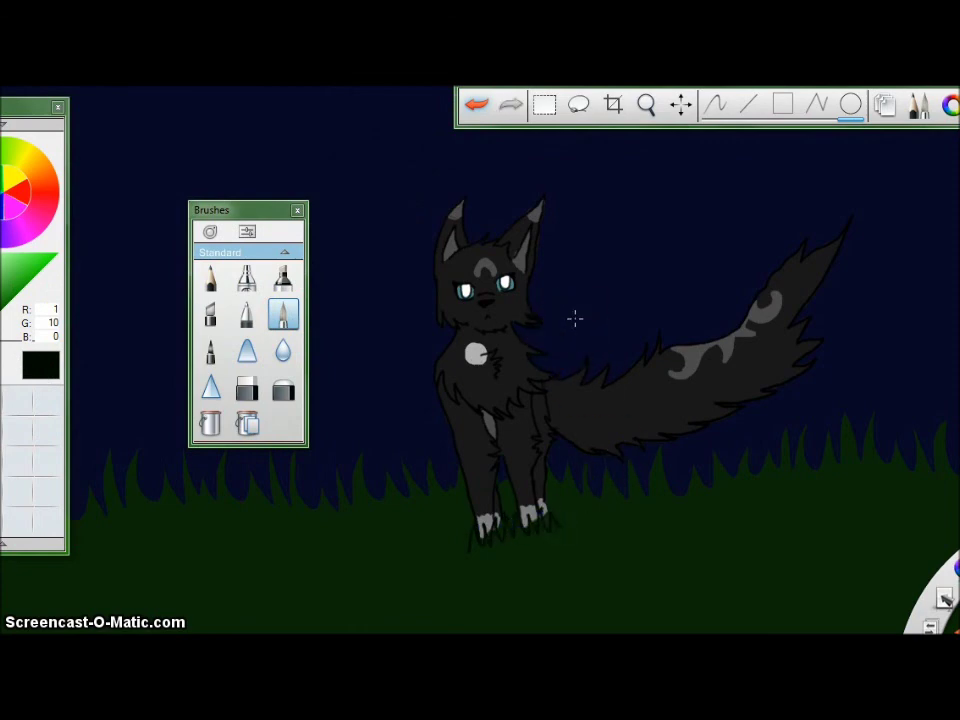
click(604, 564)
click(297, 210)
- Switch to another layer, set the paint colour to white and dot small stars across the sky on both sides of the cat
click(885, 106)
click(629, 261)
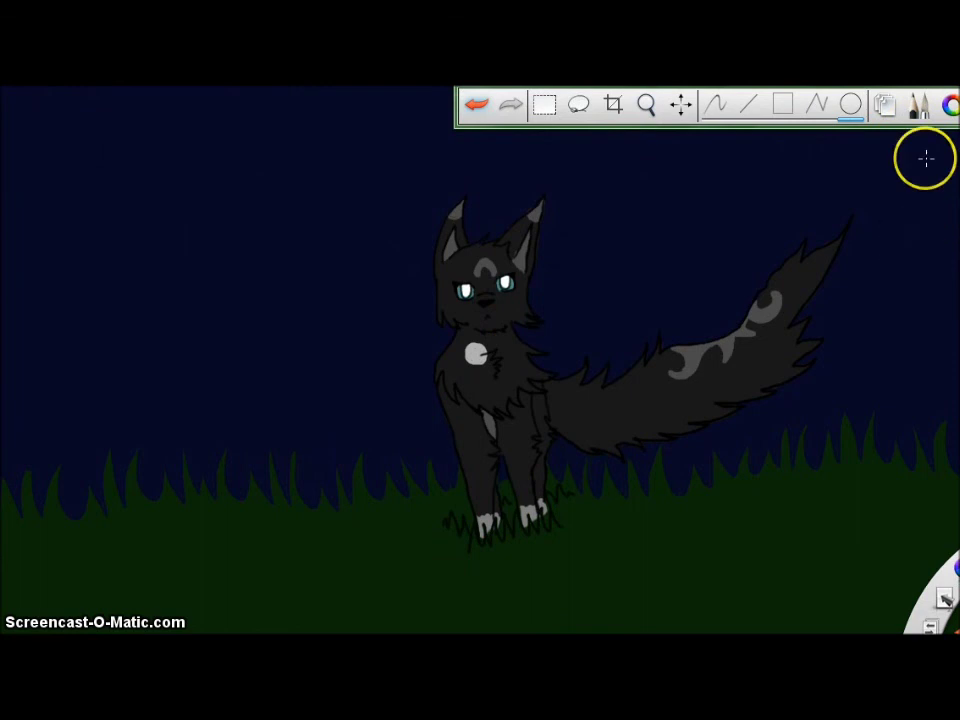
drag(955, 567, 953, 613)
click(696, 188)
click(698, 237)
click(782, 161)
click(832, 191)
click(869, 288)
click(851, 338)
click(743, 267)
click(643, 212)
click(665, 290)
click(606, 280)
click(593, 191)
click(651, 155)
click(403, 296)
click(373, 308)
click(289, 91)
click(177, 223)
click(196, 290)
click(249, 231)
click(298, 305)
click(286, 362)
- Draw a large white circle outline for the moon in the upper left of the sky
click(850, 104)
drag(31, 118, 206, 285)
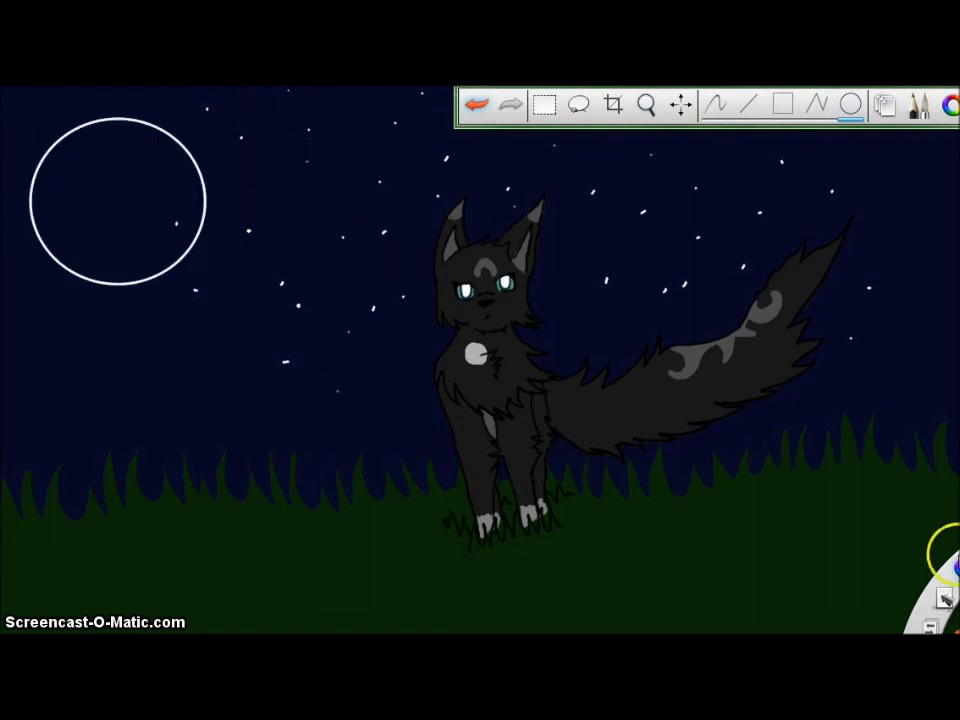
- Return to freehand painting and dot more white stars low above the grass, around the tail and along the left edge
click(717, 105)
click(243, 401)
click(275, 433)
click(232, 462)
click(350, 435)
click(389, 382)
click(413, 431)
click(566, 271)
click(593, 334)
click(594, 466)
click(641, 458)
click(687, 451)
click(733, 435)
click(819, 412)
click(901, 385)
click(176, 334)
click(209, 353)
click(198, 418)
click(161, 393)
click(92, 374)
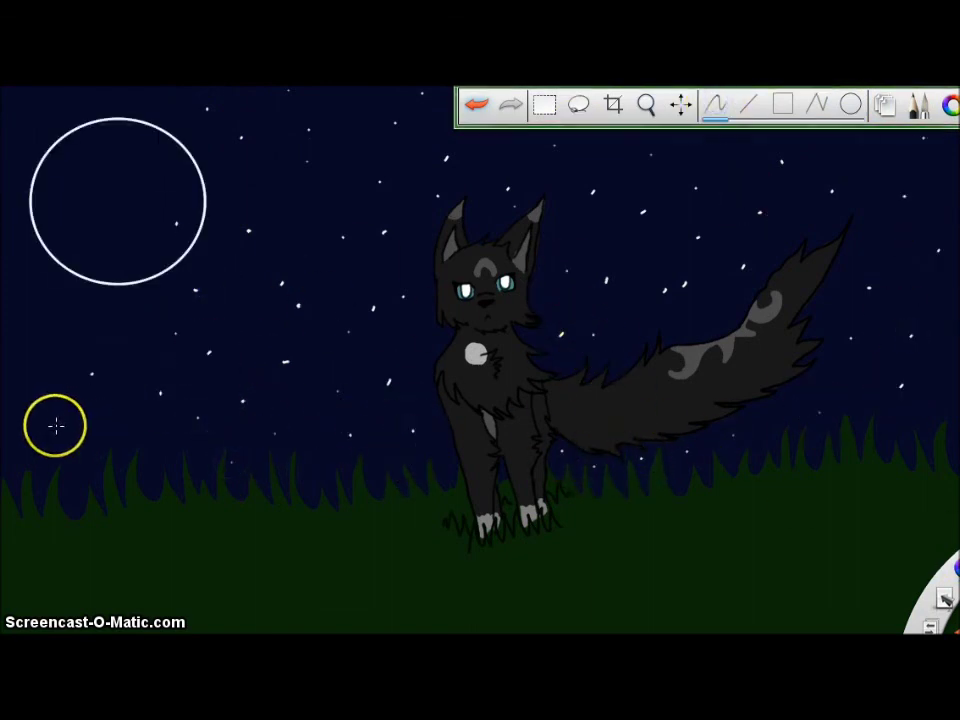
click(2, 231)
click(2, 147)
click(40, 108)
click(80, 100)
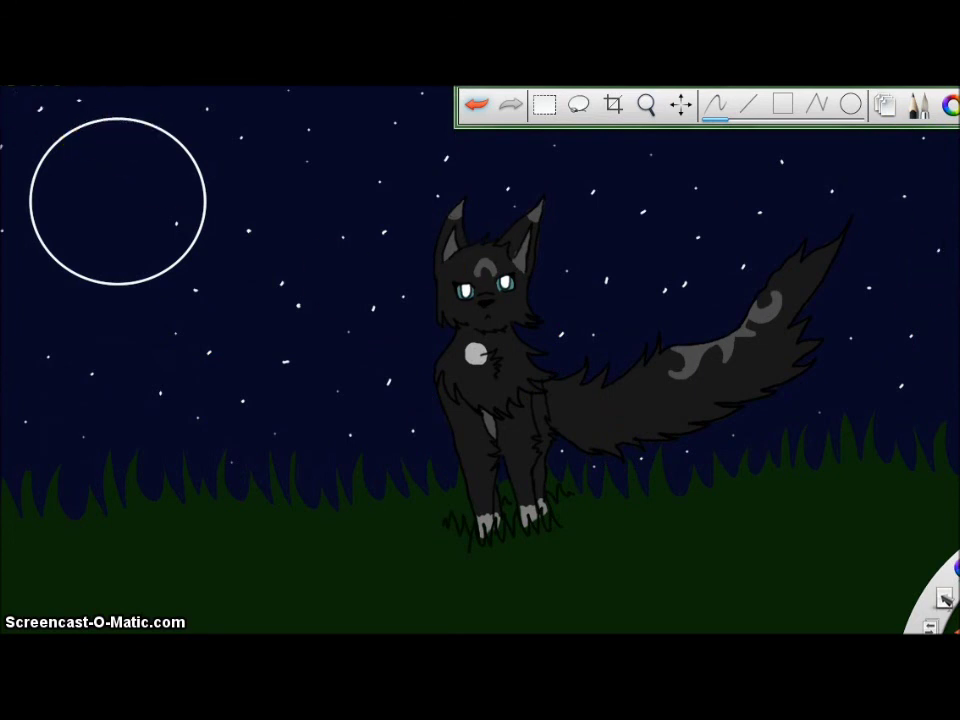